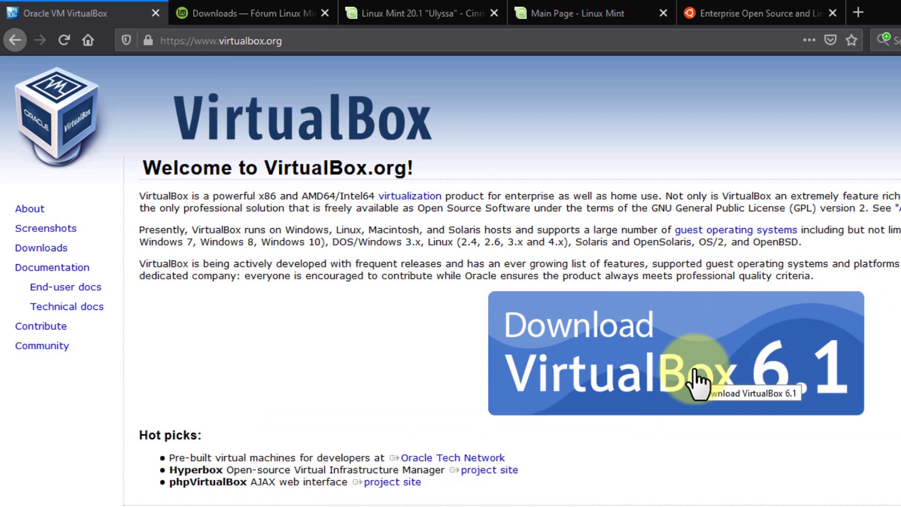
# Open the VirtualBox 6.1 download page, pick Windows hosts, and skip the duplicate installer download.
pyautogui.click(698, 383)
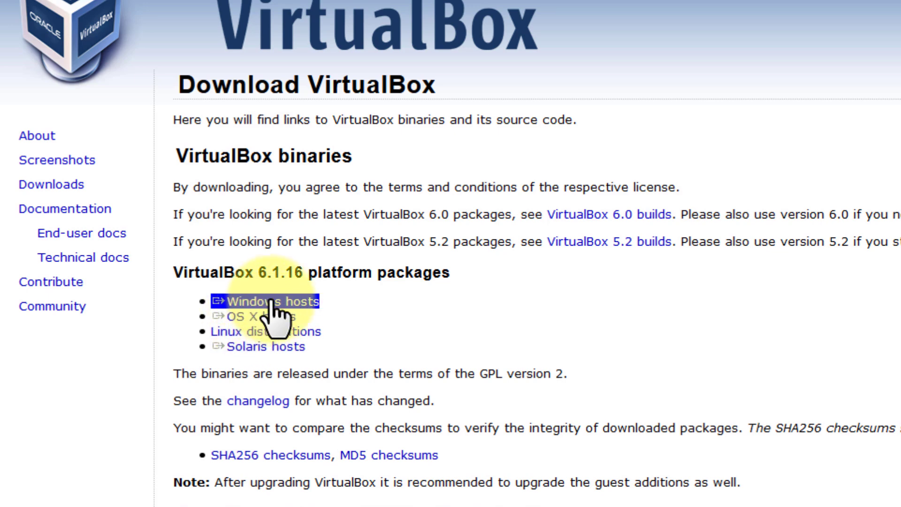
pyautogui.click(272, 303)
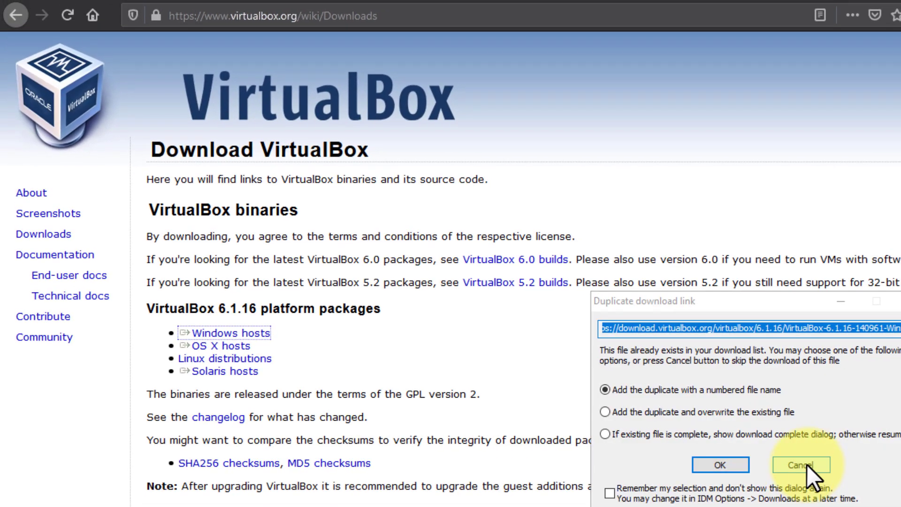
pyautogui.click(803, 465)
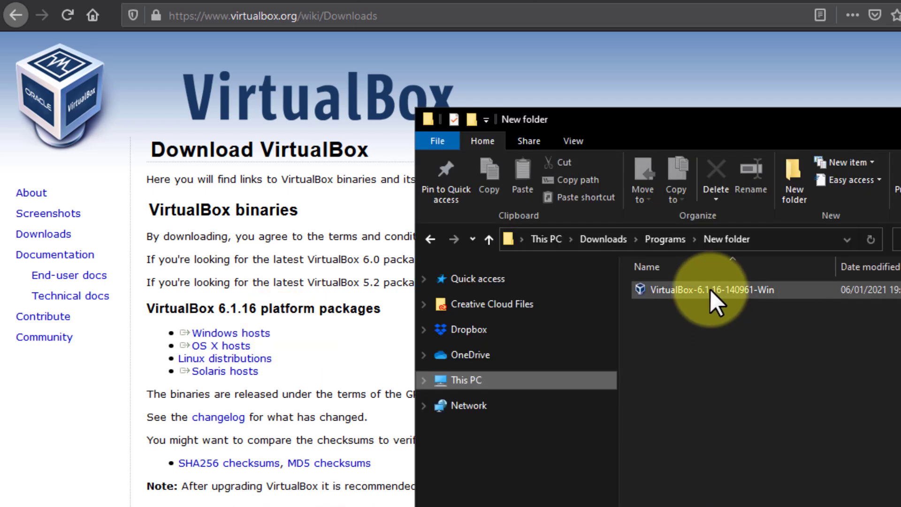
# Run the VirtualBox 6.1.16 installer, then cancel and close the setup wizard without changes.
pyautogui.click(711, 289)
pyautogui.doubleClick(672, 280)
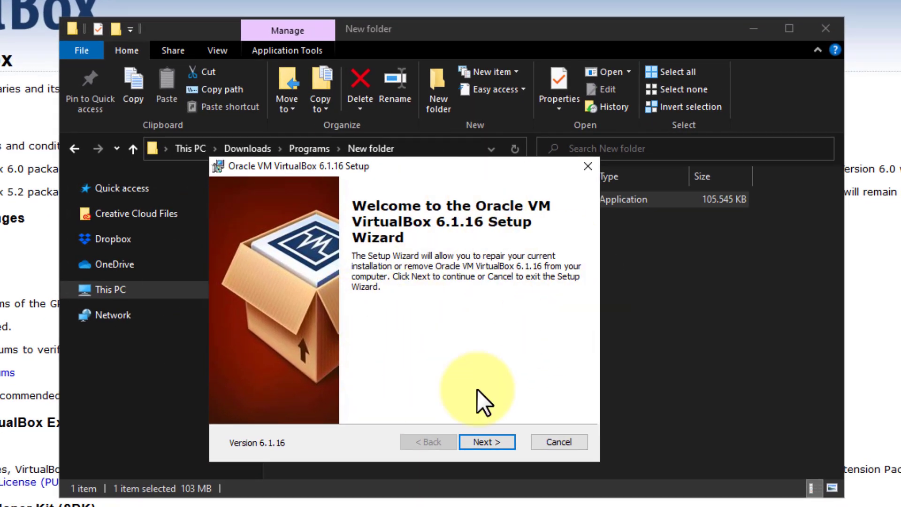
pyautogui.click(487, 442)
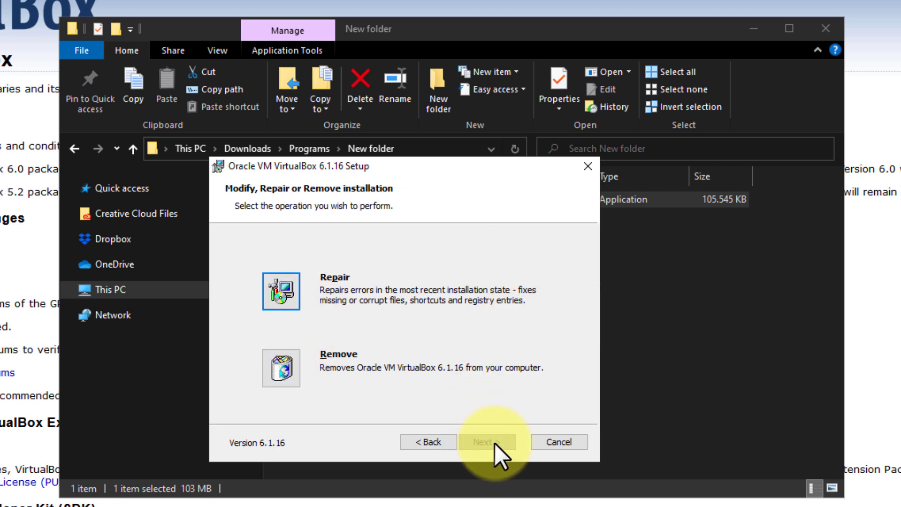
pyautogui.click(555, 441)
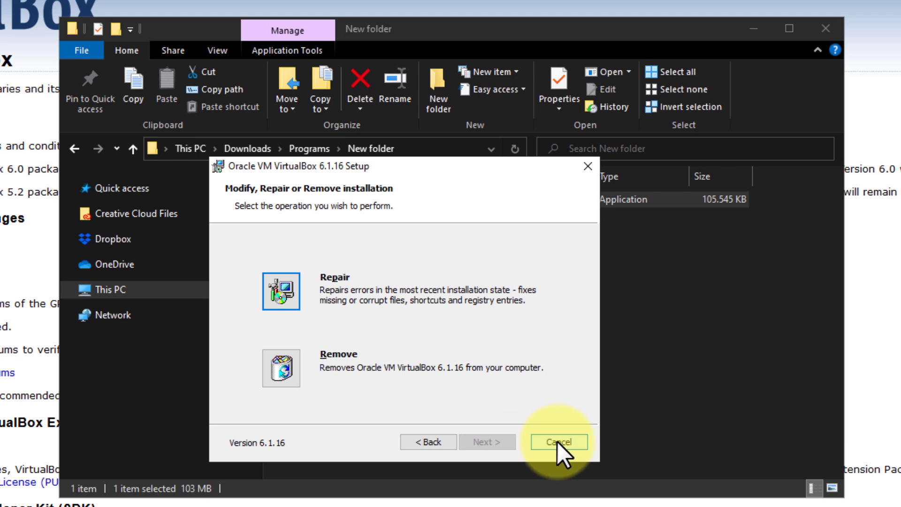
pyautogui.click(376, 345)
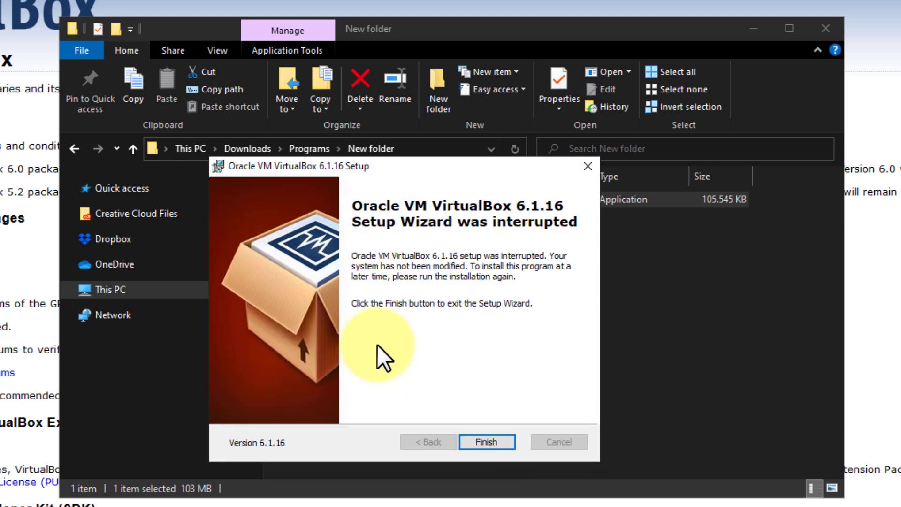
pyautogui.click(503, 441)
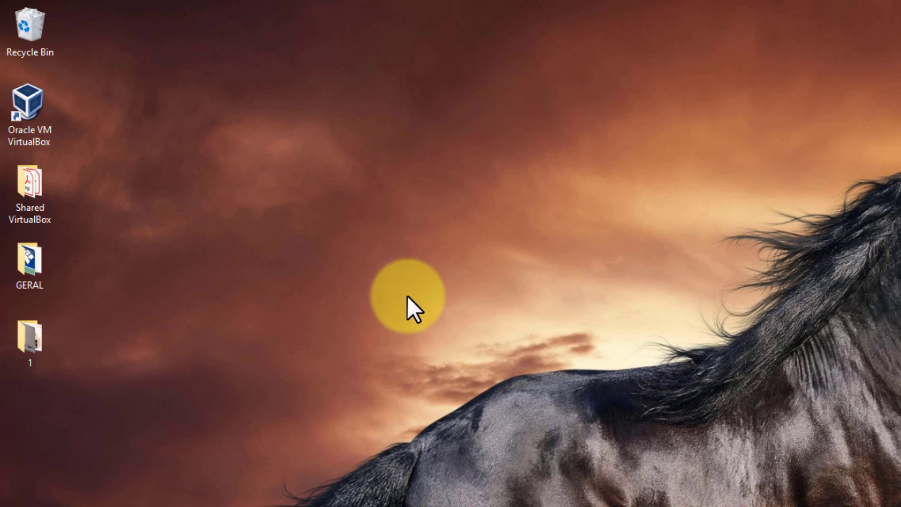
# Launch Oracle VM VirtualBox from its desktop shortcut.
pyautogui.click(30, 108)
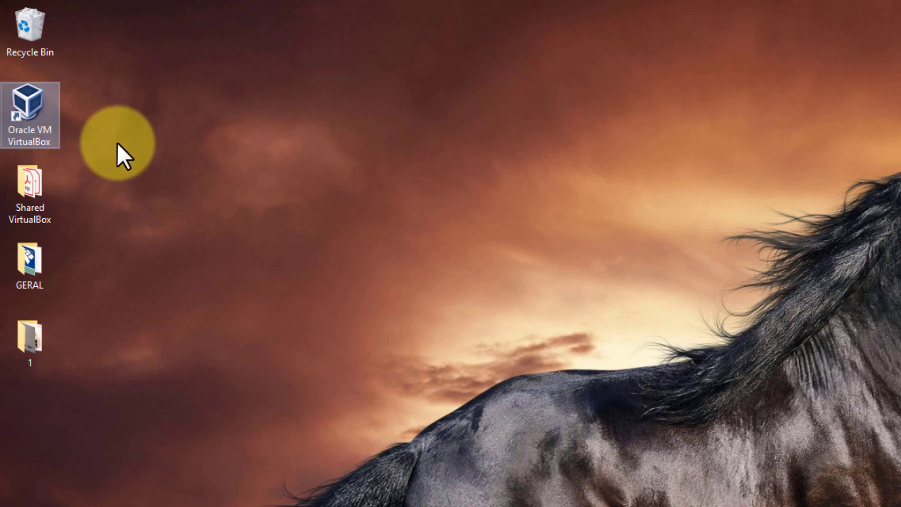
pyautogui.doubleClick(32, 100)
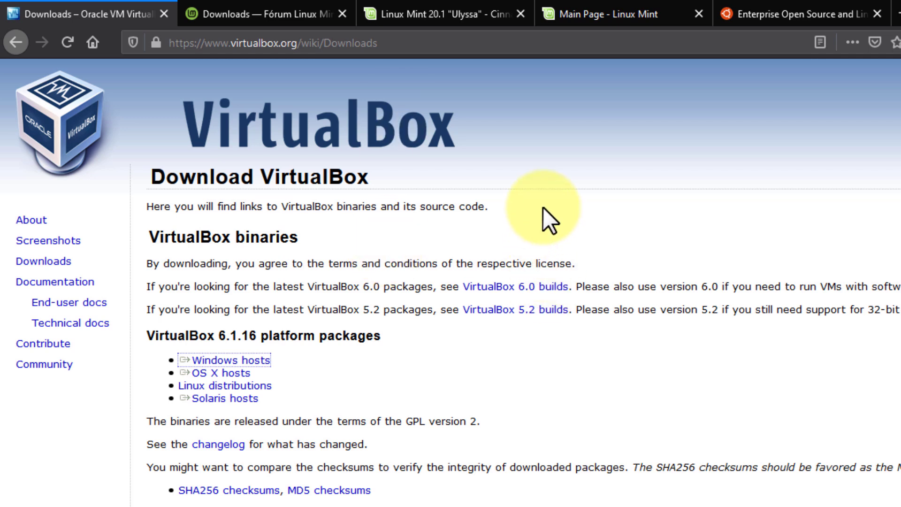
# Look through the Linux Mint and Ubuntu tabs, ending on the Linux Mint Brasil downloads page.
pyautogui.click(401, 11)
pyautogui.click(327, 5)
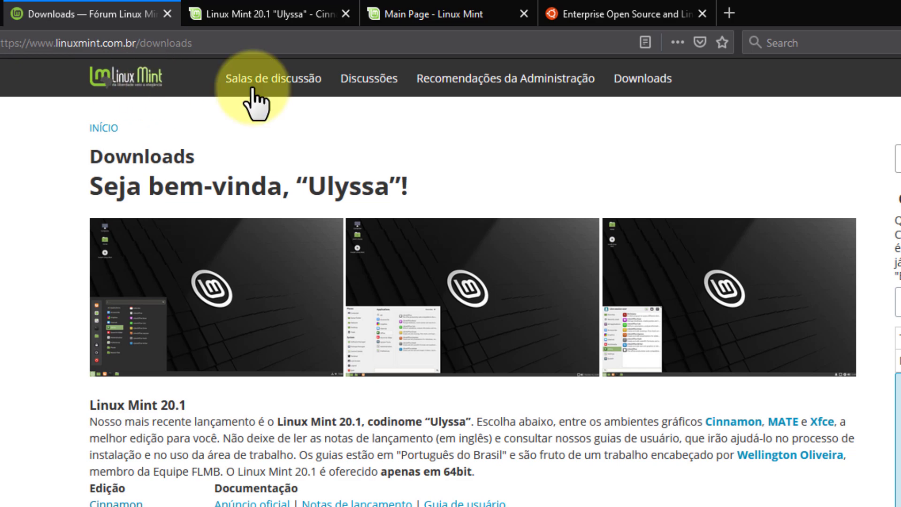
pyautogui.click(576, 2)
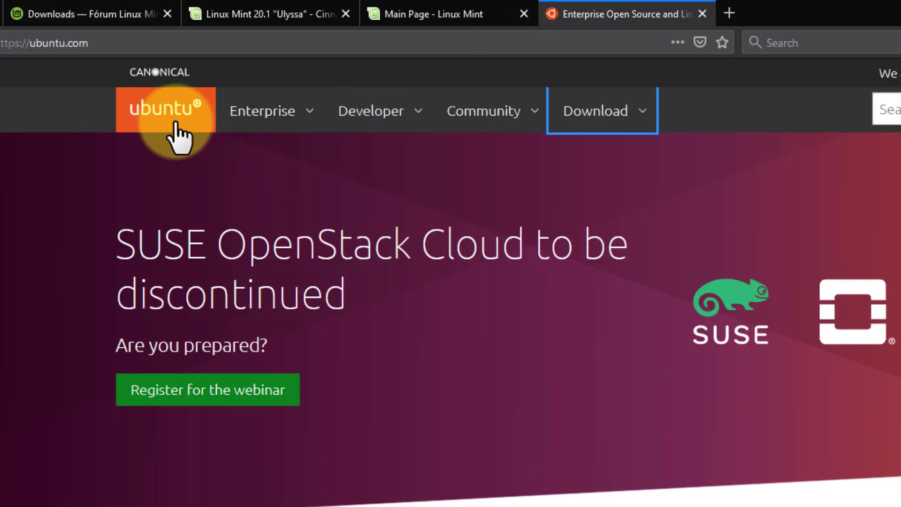
pyautogui.click(102, 2)
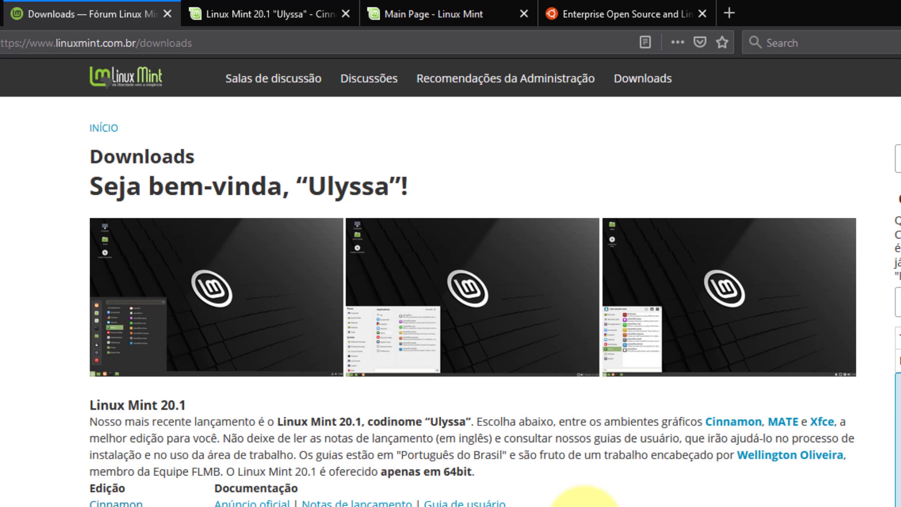
# View the full-size Cinnamon screenshot, then go back to the Linux Mint downloads page.
pyautogui.click(253, 308)
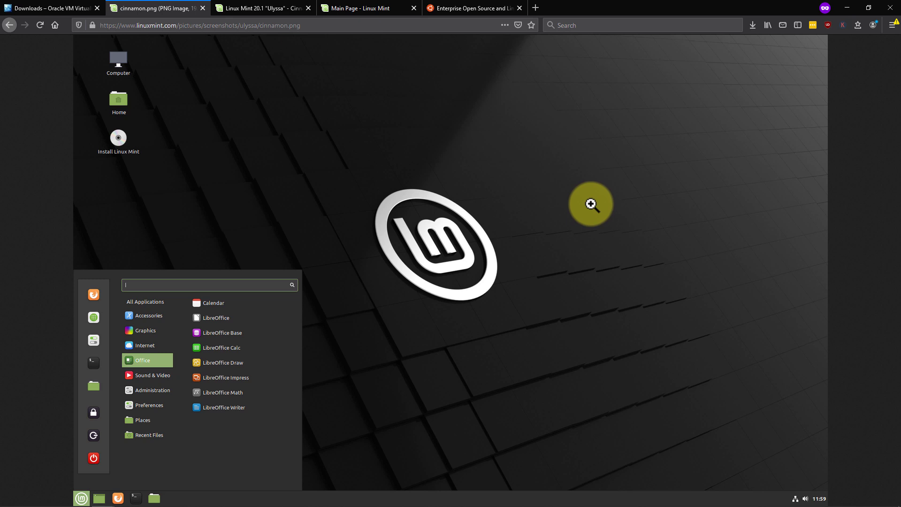
pyautogui.click(478, 7)
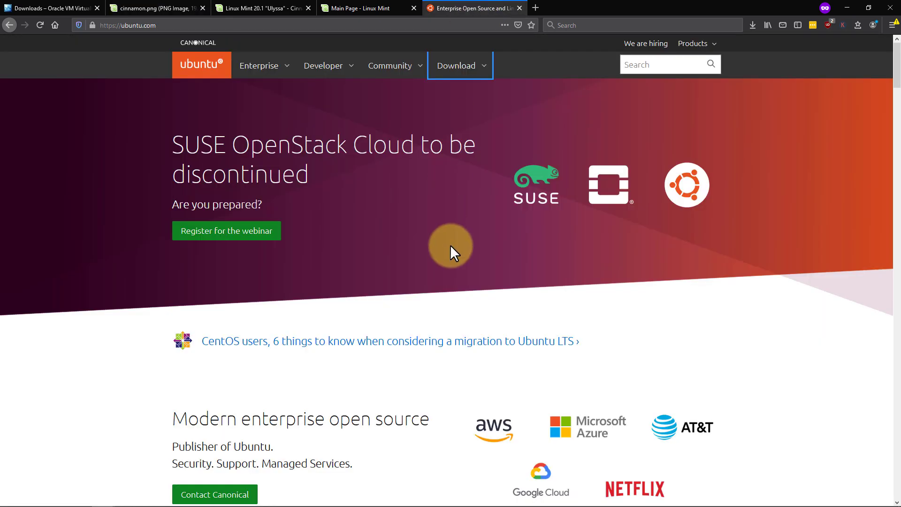
pyautogui.click(177, 5)
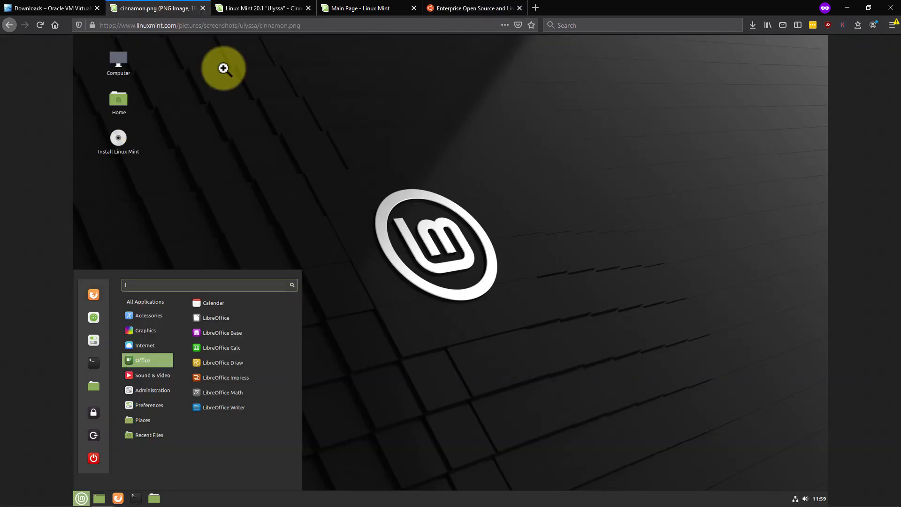
pyautogui.click(9, 26)
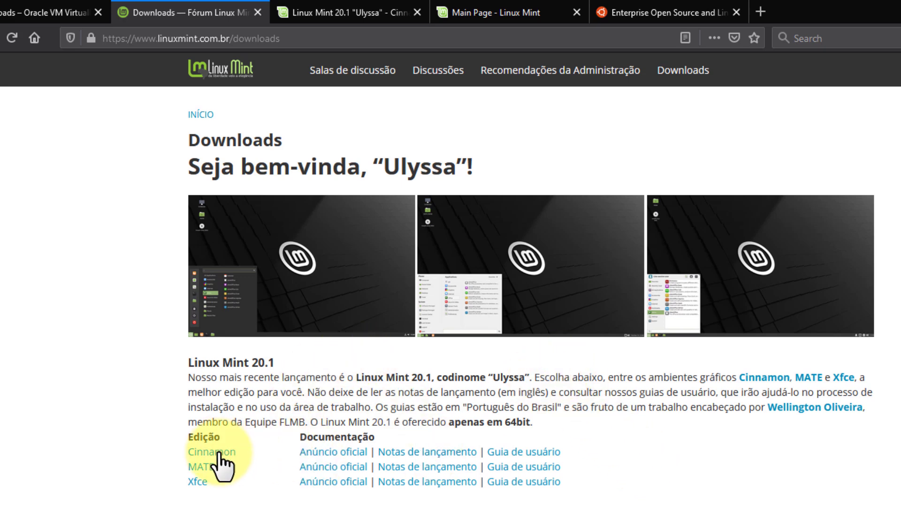
pyautogui.click(383, 11)
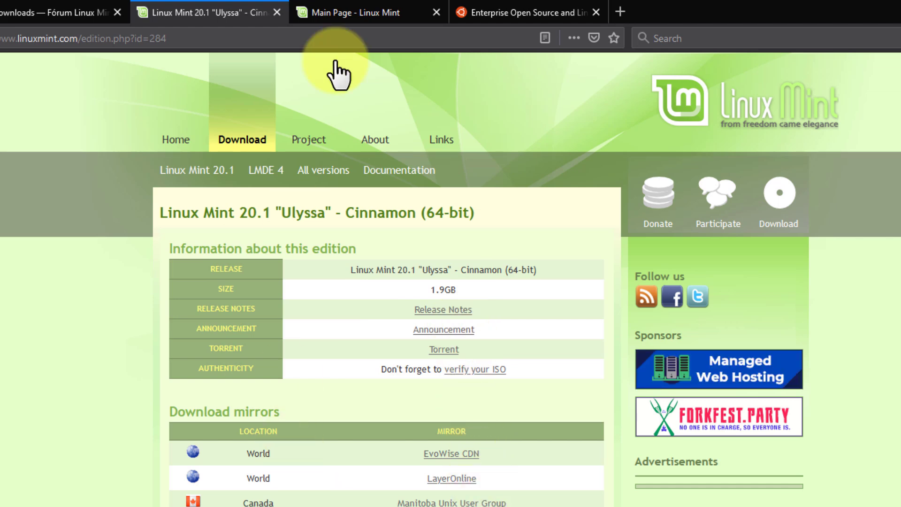
pyautogui.click(383, 6)
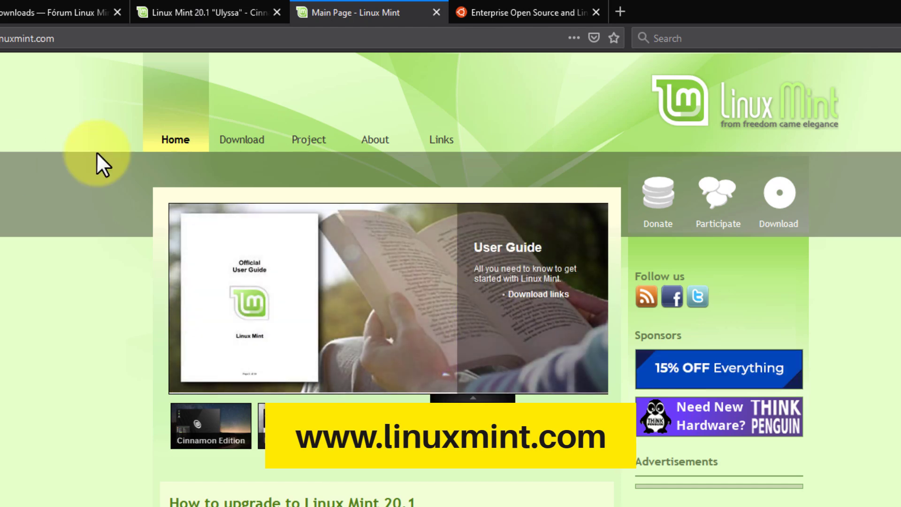
pyautogui.moveTo(245, 155)
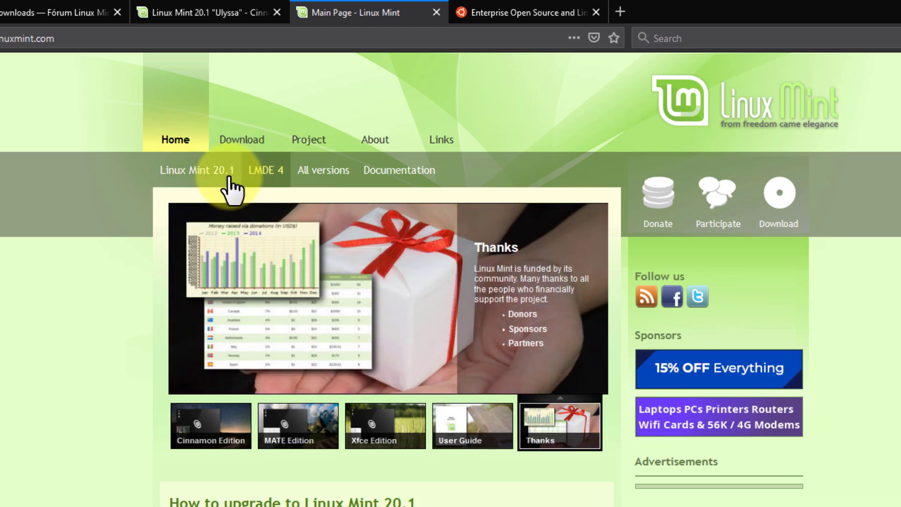
pyautogui.click(197, 178)
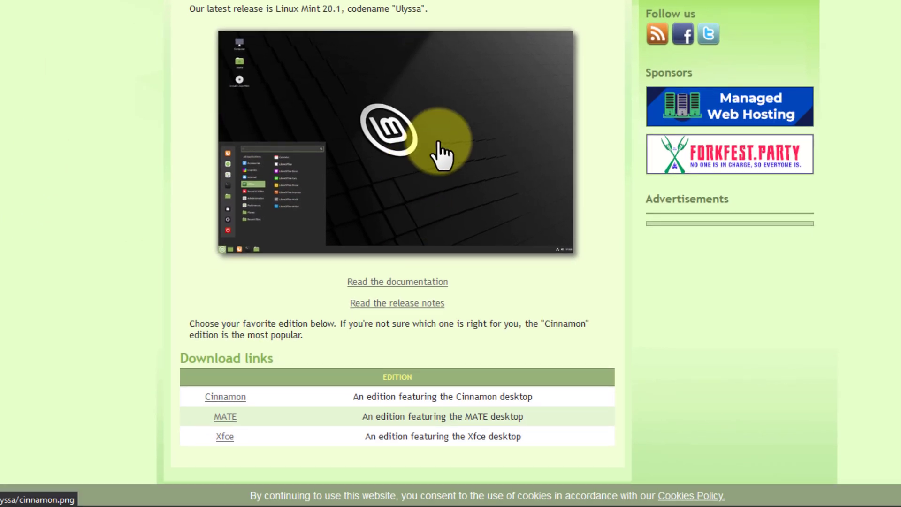
pyautogui.scroll(-2, 438, 151)
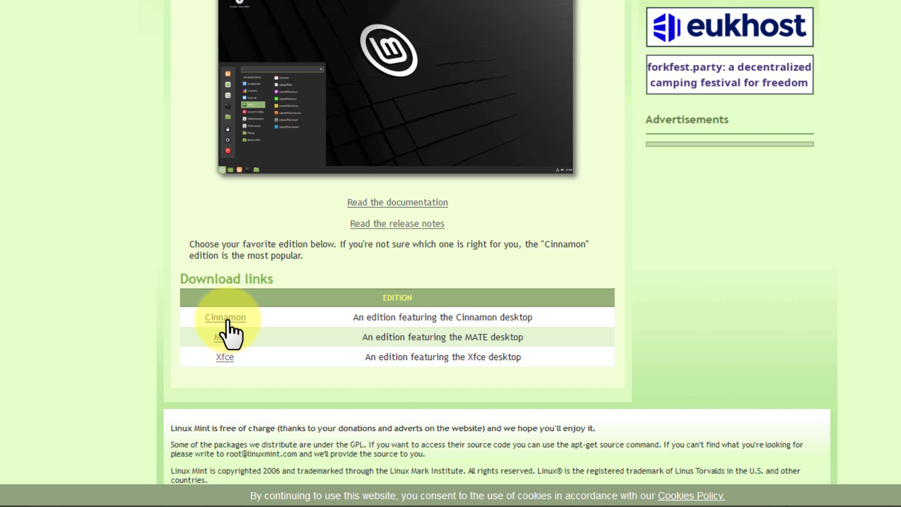
pyautogui.click(227, 319)
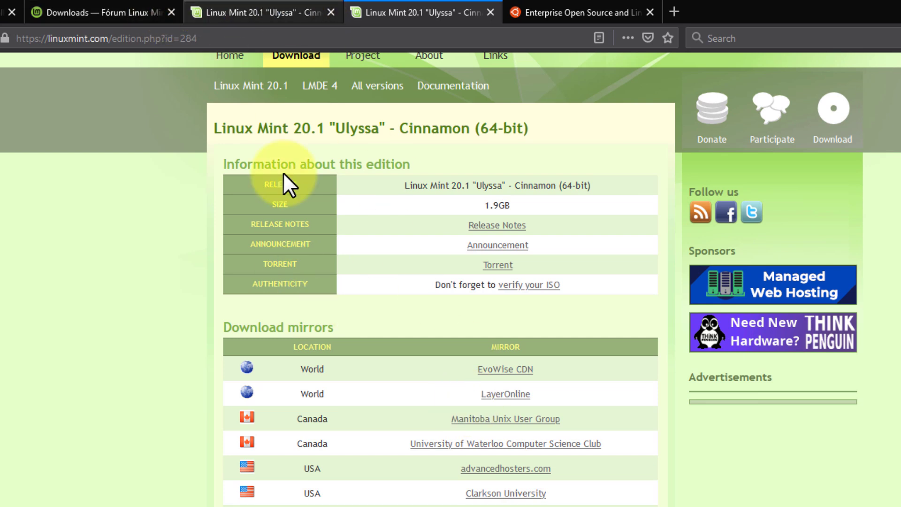
pyautogui.scroll(-3, 463, 404)
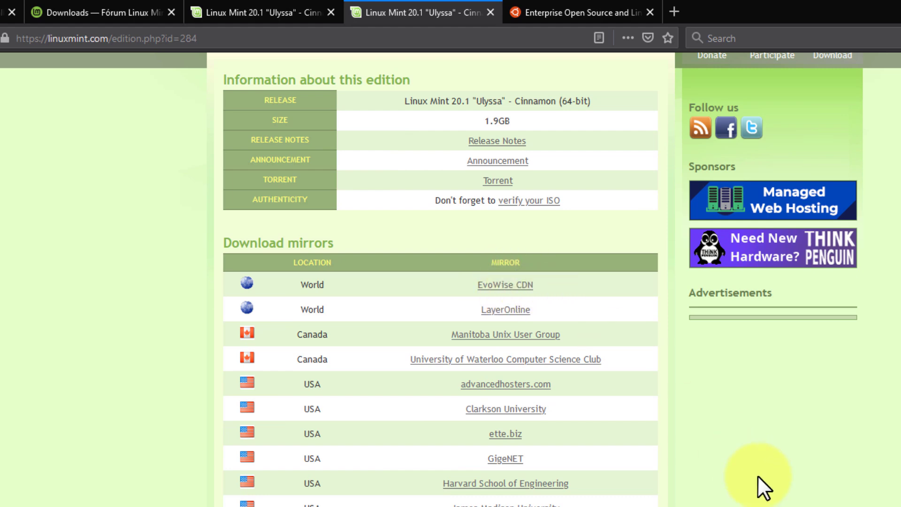
pyautogui.scroll(6, 758, 475)
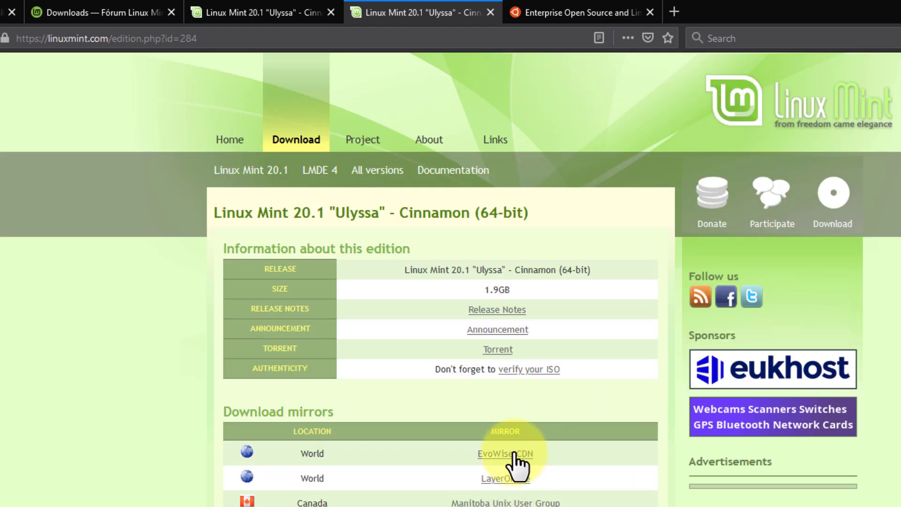
pyautogui.scroll(-20, 516, 463)
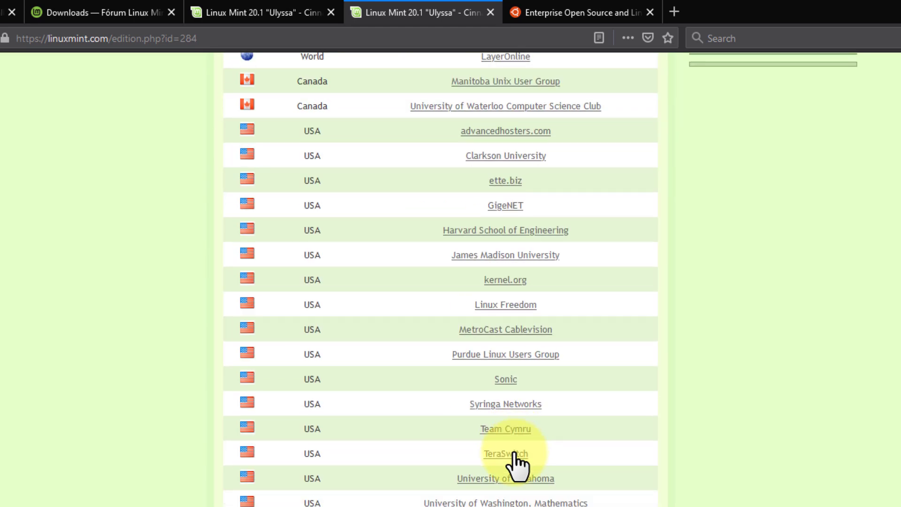
pyautogui.scroll(-15, 516, 463)
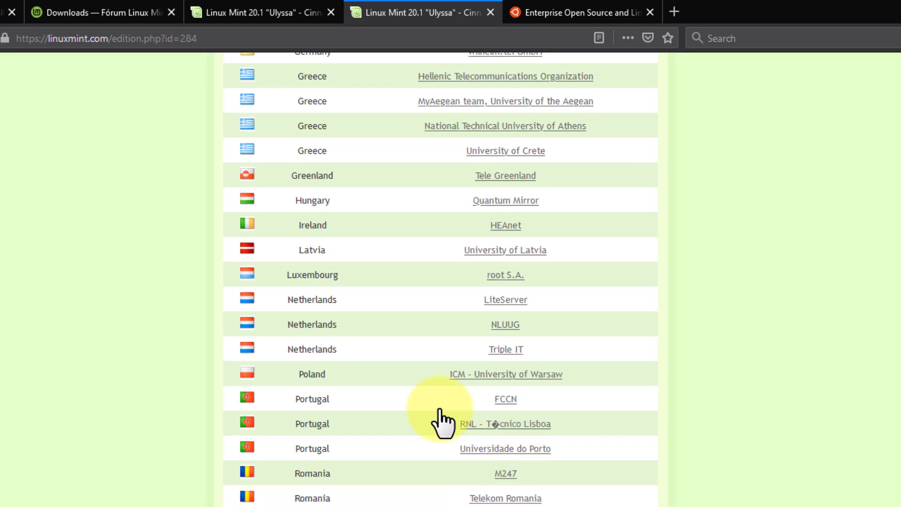
pyautogui.scroll(-1, 441, 406)
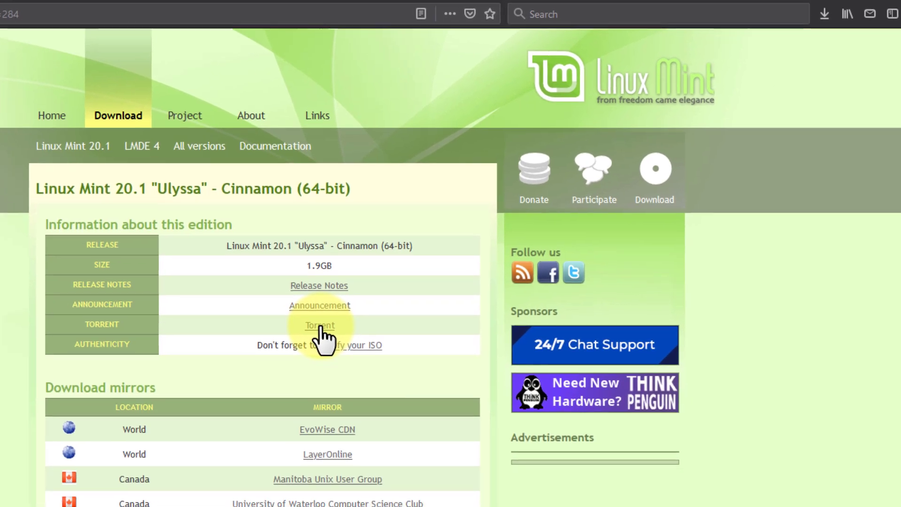
# Cancel the Linux Mint torrent download and move to the ubuntu.com tab.
pyautogui.click(498, 350)
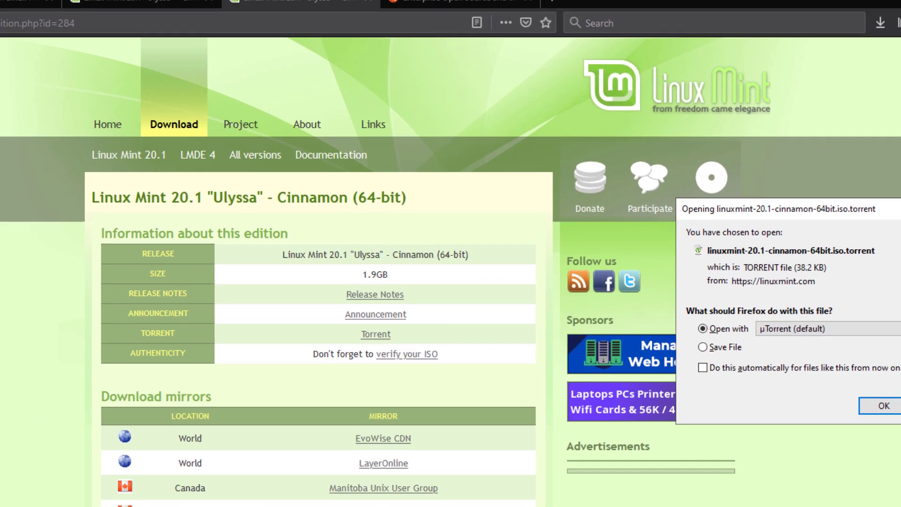
pyautogui.click(867, 394)
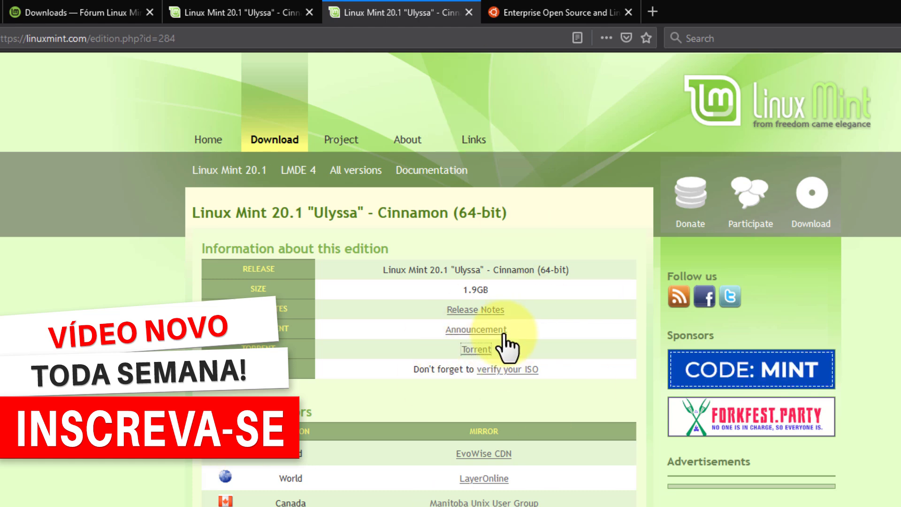
pyautogui.click(540, 11)
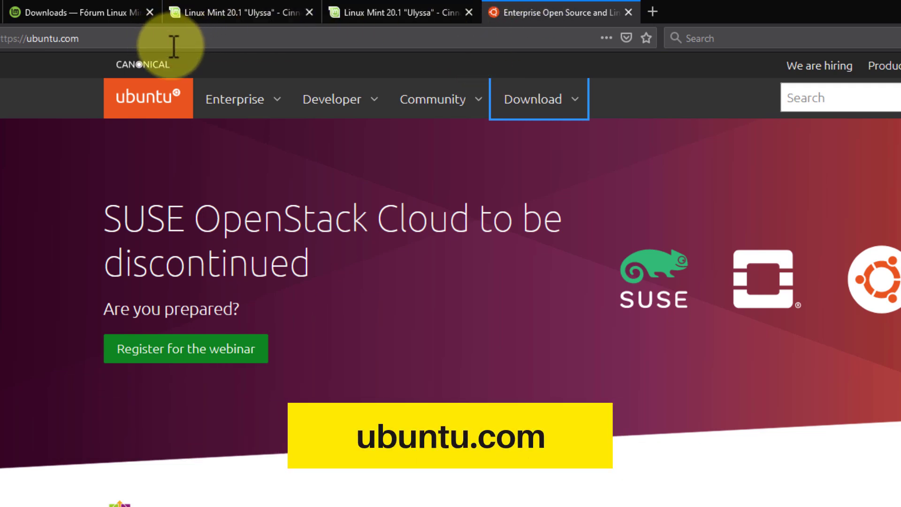
# Choose Ubuntu Desktop 20.04 LTS from ubuntu.com's Download menu and dismiss the file prompt.
pyautogui.click(579, 111)
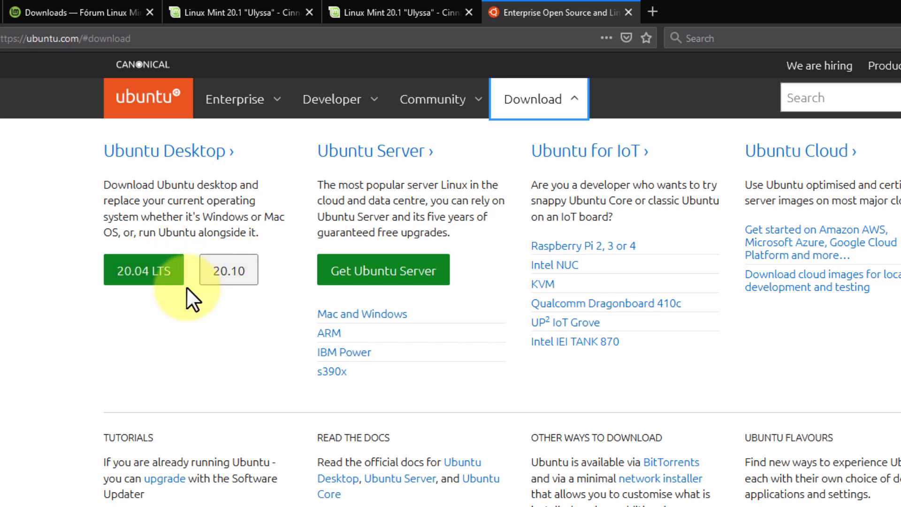
pyautogui.click(160, 282)
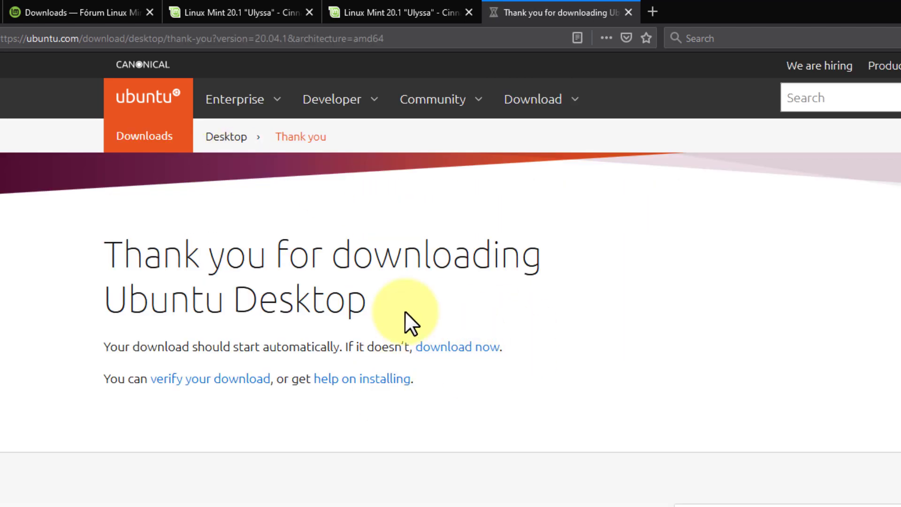
pyautogui.click(609, 446)
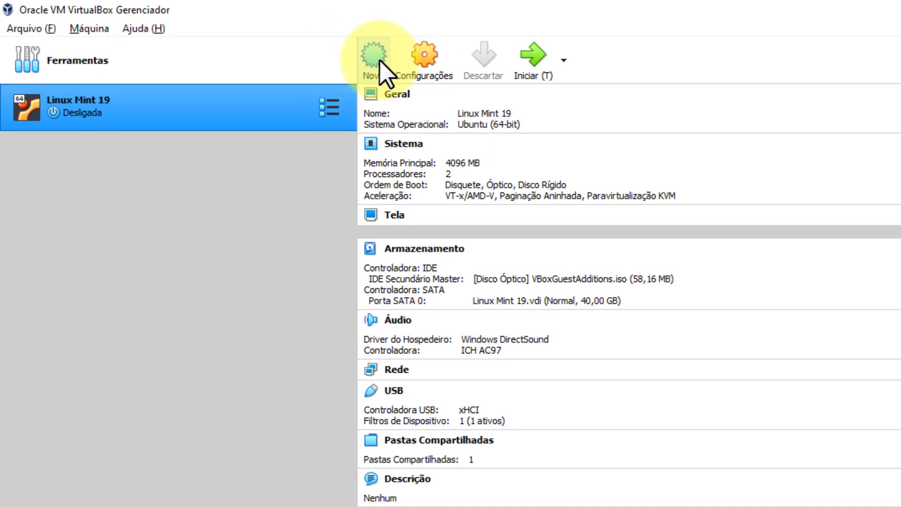
# Start a new virtual machine with Novo in the VirtualBox Manager.
pyautogui.click(406, 68)
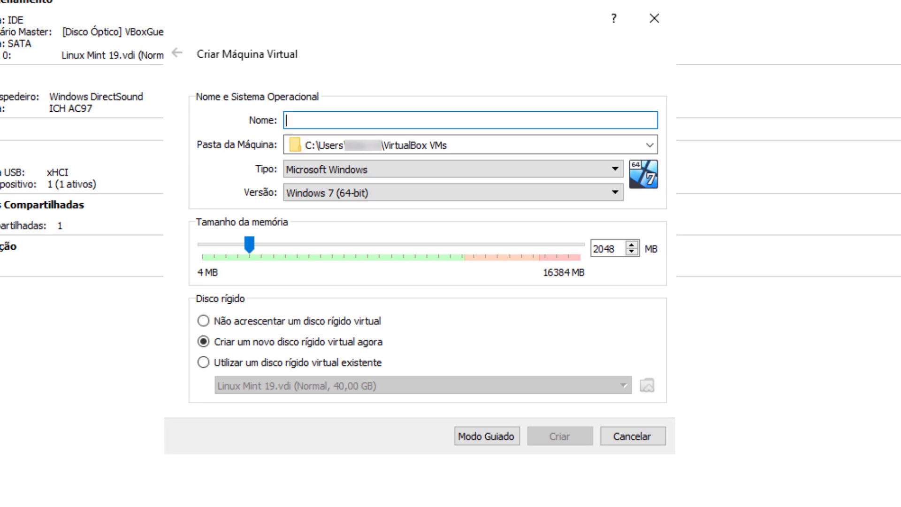
# Name the machine 'Linux Mint', keep Ubuntu (64-bit), and enter 2048 MB memory.
pyautogui.write('Linux Mint')
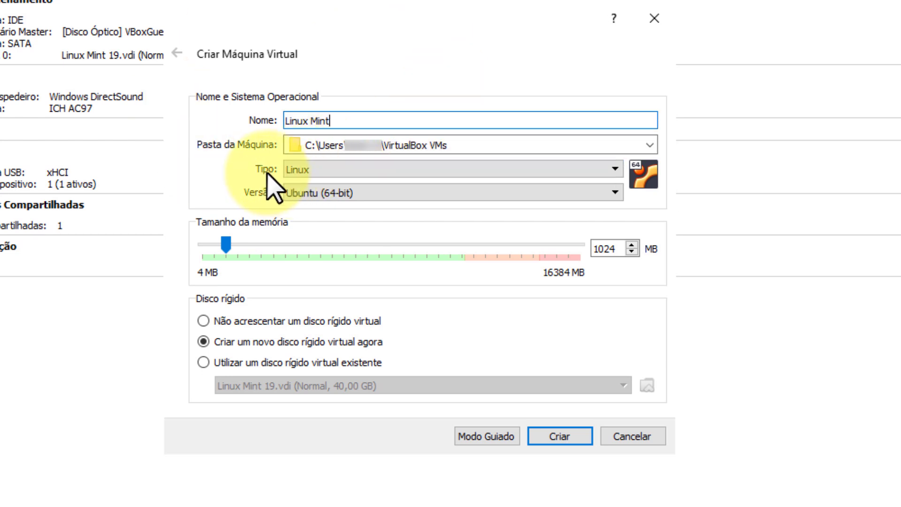
pyautogui.click(337, 197)
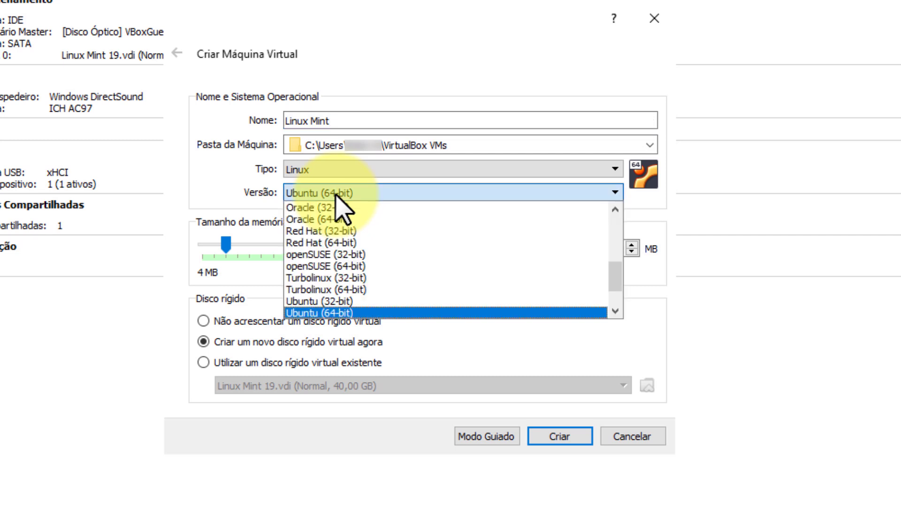
pyautogui.click(336, 195)
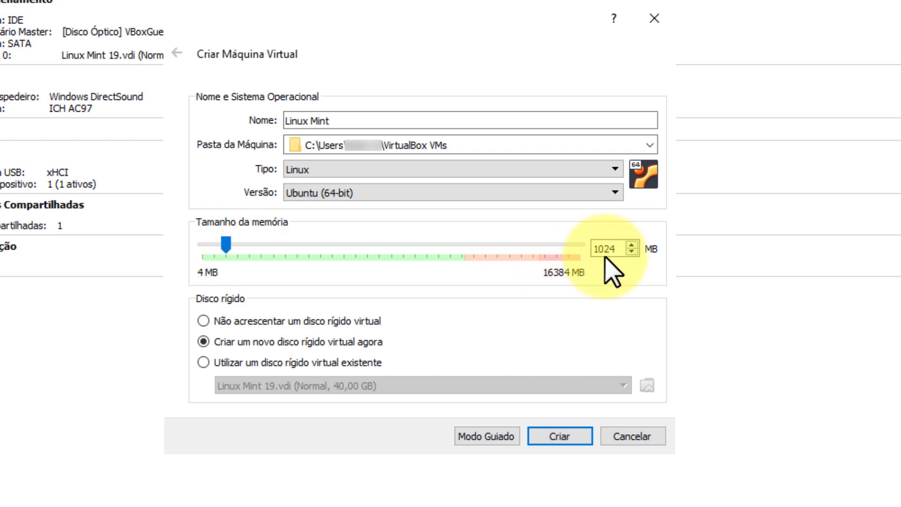
pyautogui.moveTo(622, 249); pyautogui.dragTo(583, 251)
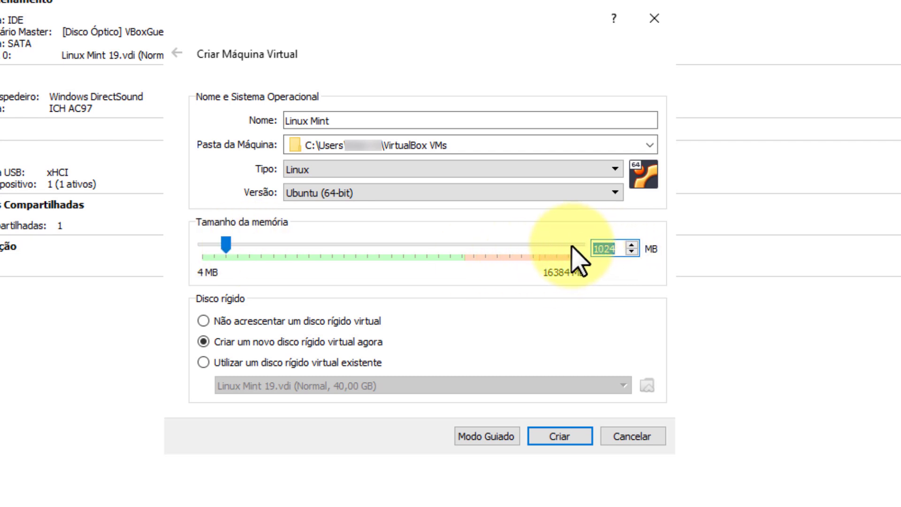
pyautogui.write('20')
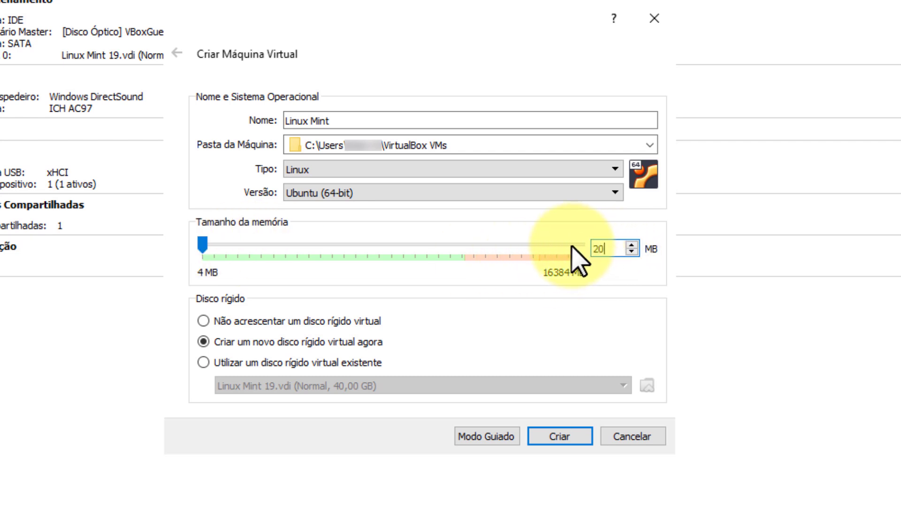
pyautogui.write('48')
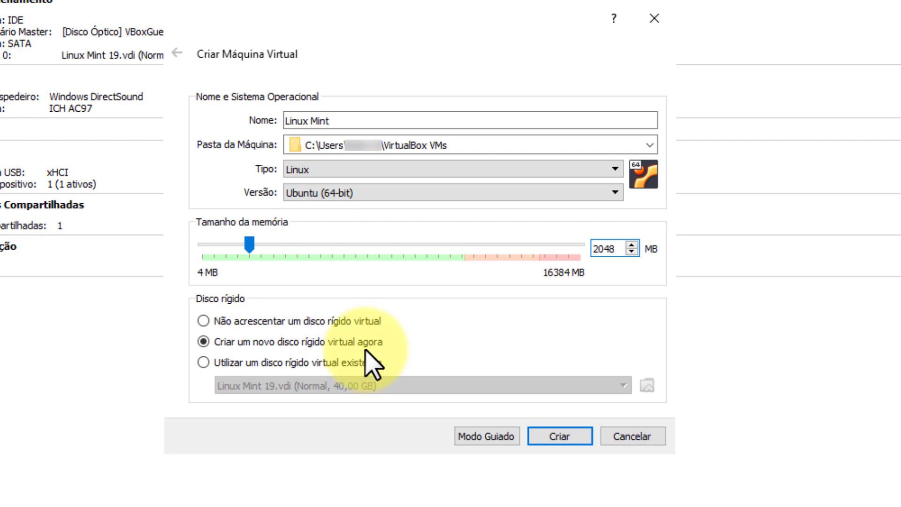
# Return to Expert mode, name the machine 'Linux Mint 20.04 LTS', and retype memory as 2048 MB.
pyautogui.click(488, 437)
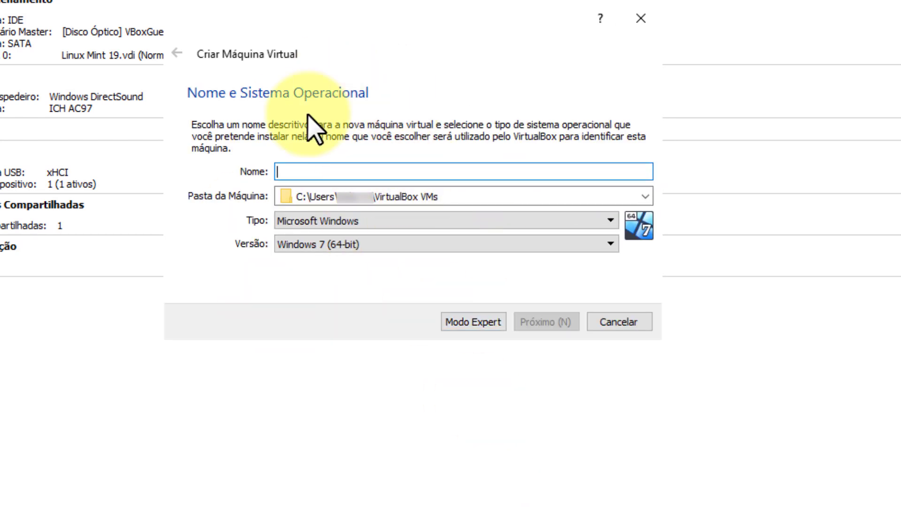
pyautogui.click(475, 323)
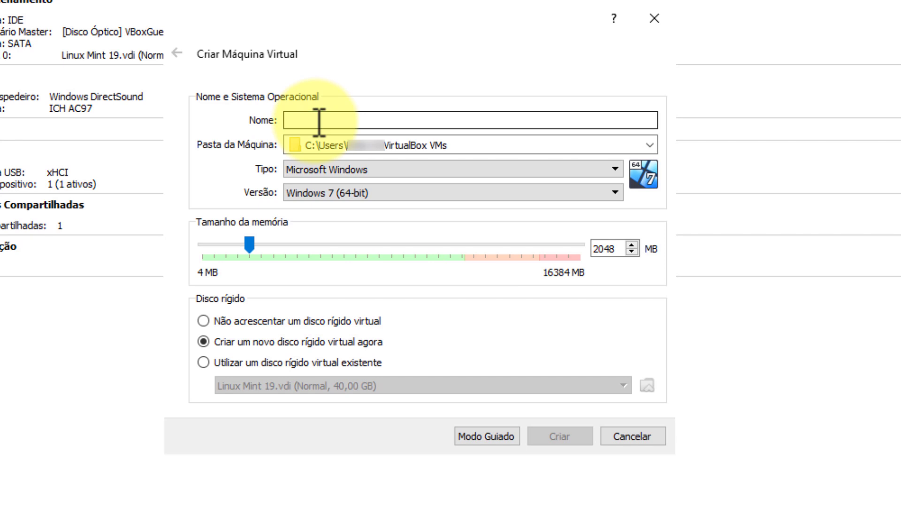
pyautogui.write('Linux Mint')
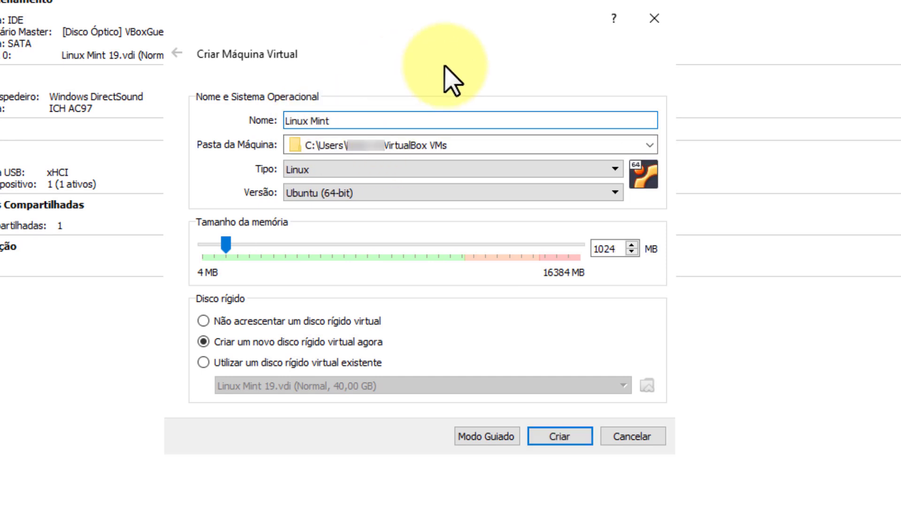
pyautogui.write(' 20.')
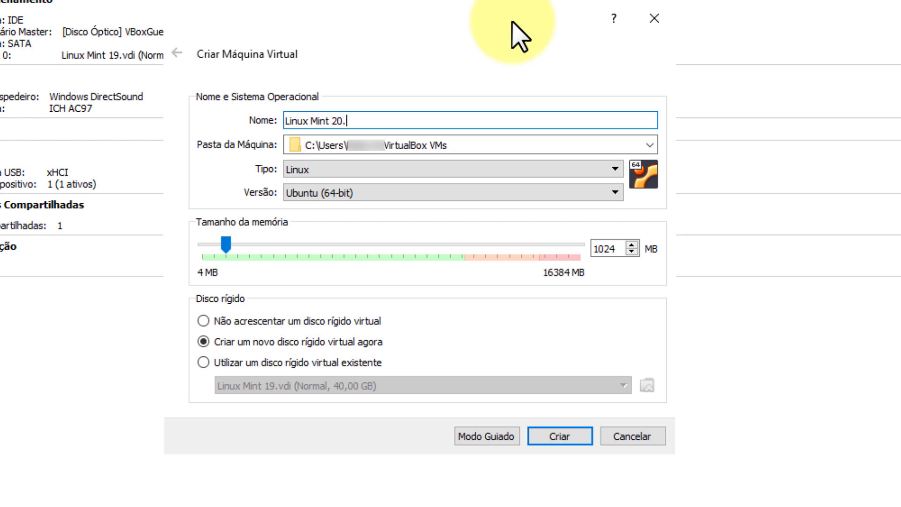
pyautogui.write('04 LTS')
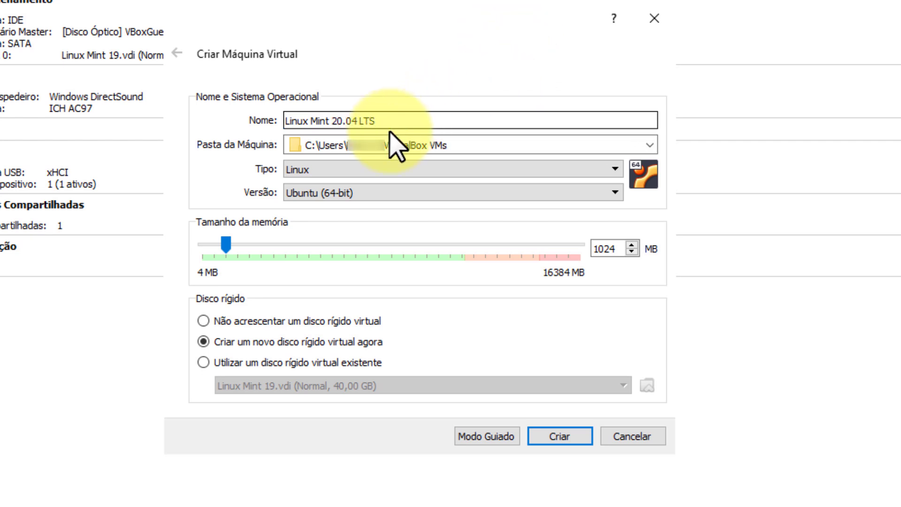
pyautogui.moveTo(341, 122); pyautogui.dragTo(396, 118)
pyautogui.click(413, 121)
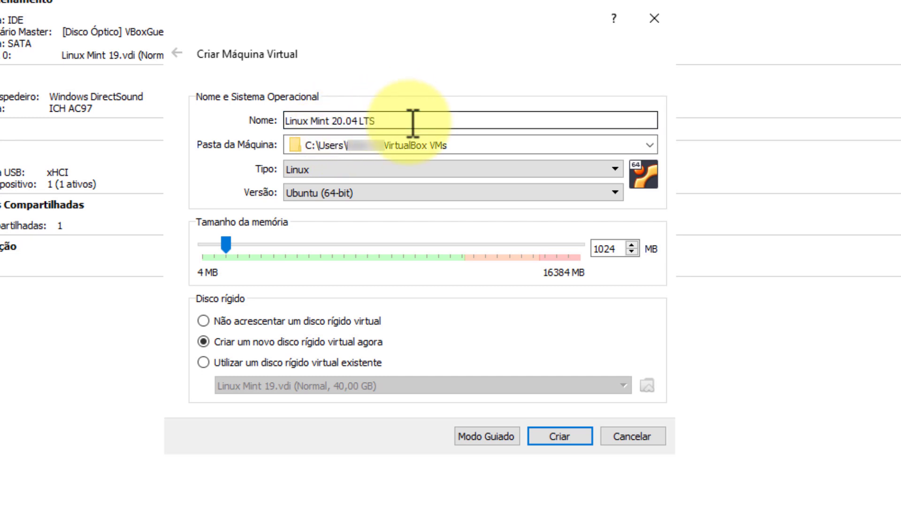
pyautogui.doubleClick(610, 248)
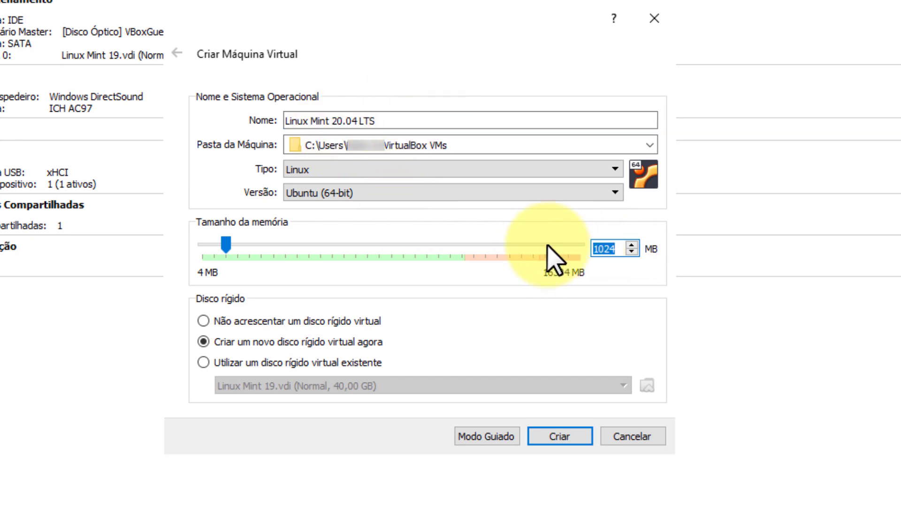
pyautogui.write('2048')
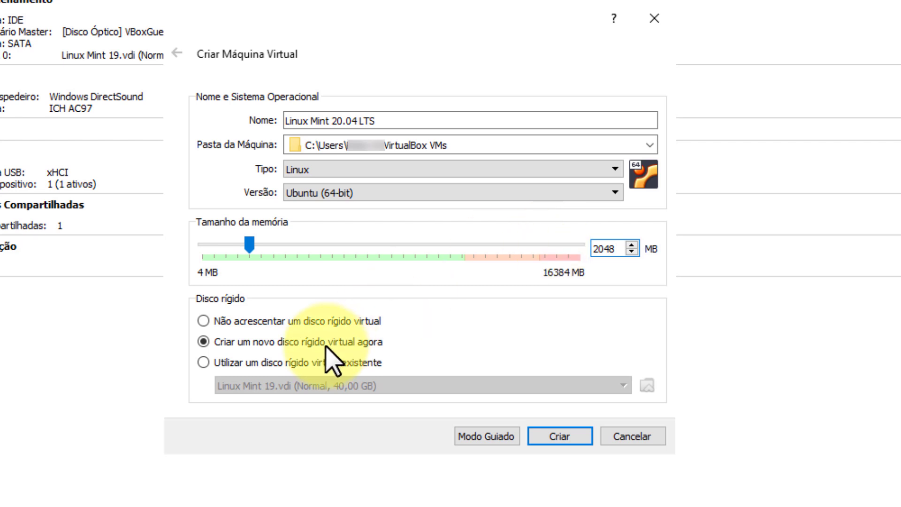
# Create the machine with a dynamically allocated 20 GB VDI disk.
pyautogui.click(566, 436)
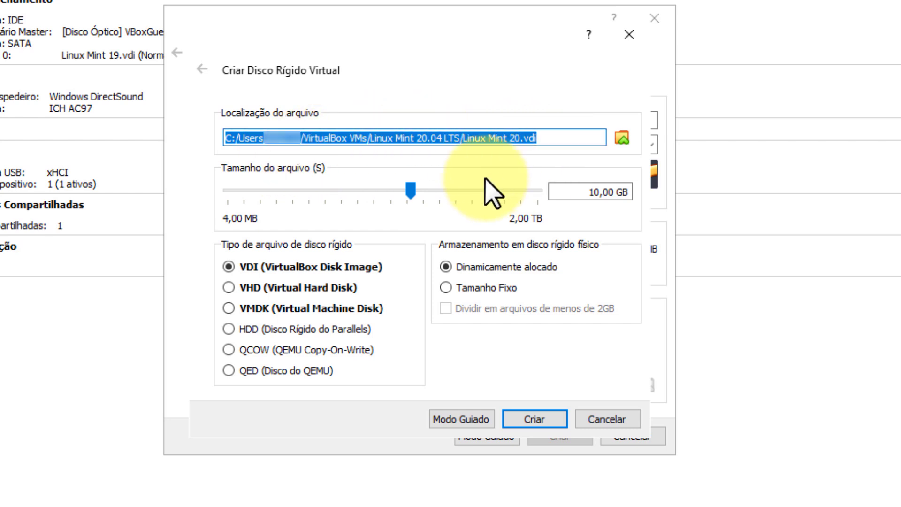
pyautogui.click(593, 191)
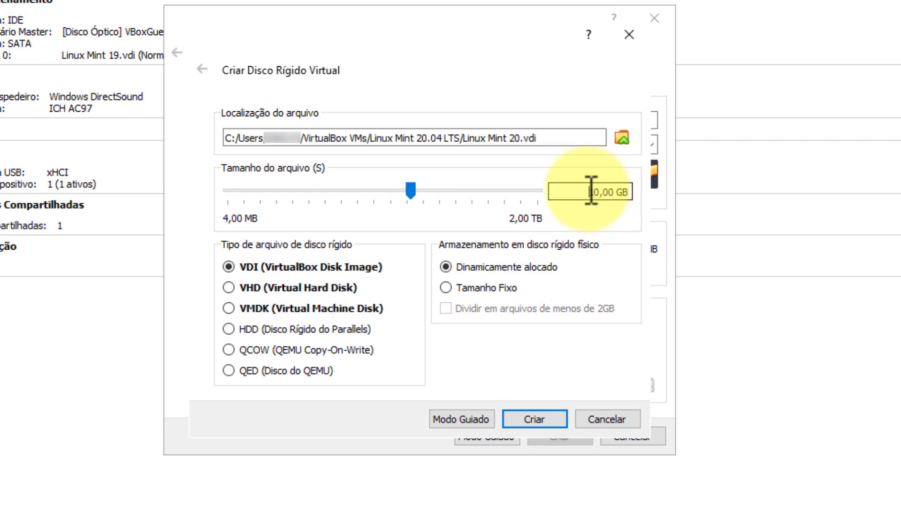
pyautogui.press('BackSpace')
pyautogui.write('2')
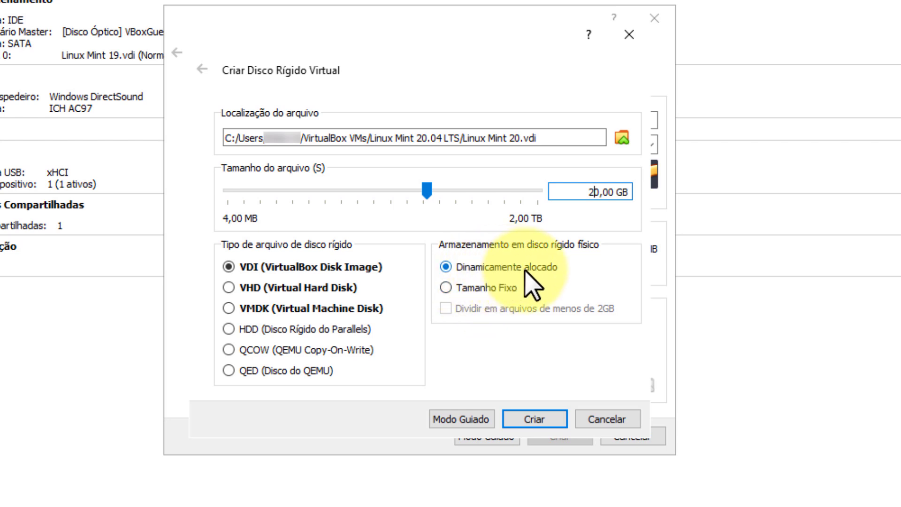
pyautogui.click(547, 420)
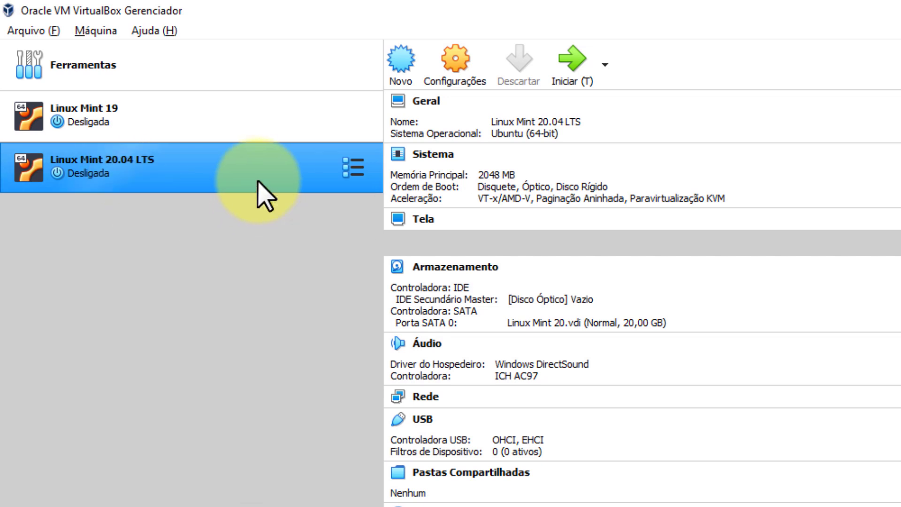
pyautogui.click(572, 63)
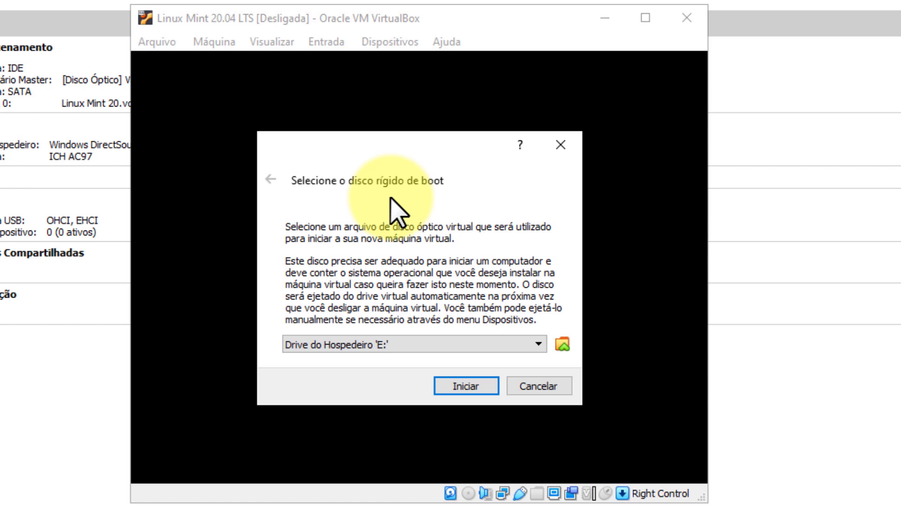
# Add the linuxmint-20.1-cinnamon-64bit disc image to the VM's optical drive and boot from it.
pyautogui.click(562, 345)
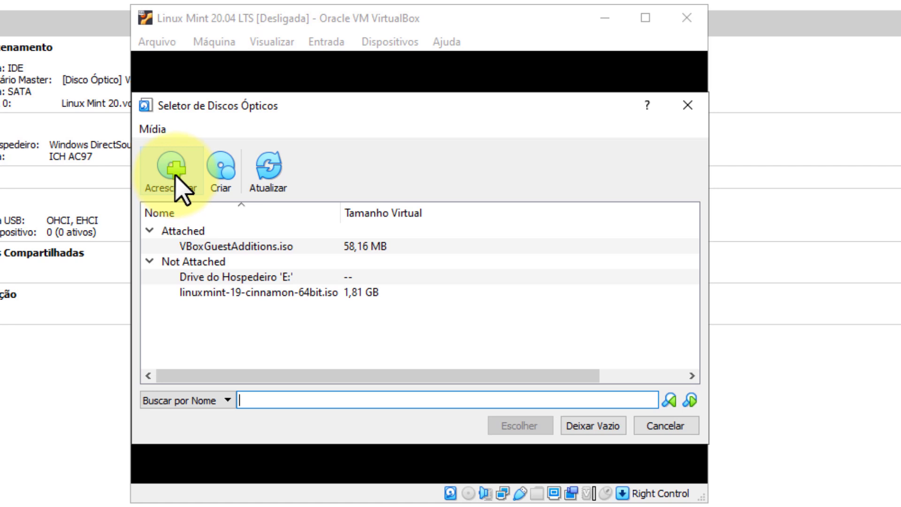
pyautogui.click(181, 186)
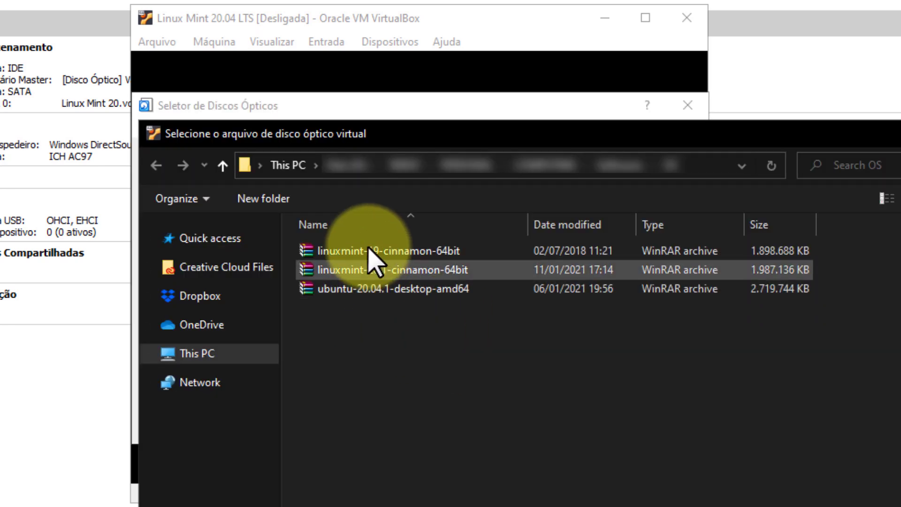
pyautogui.click(379, 254)
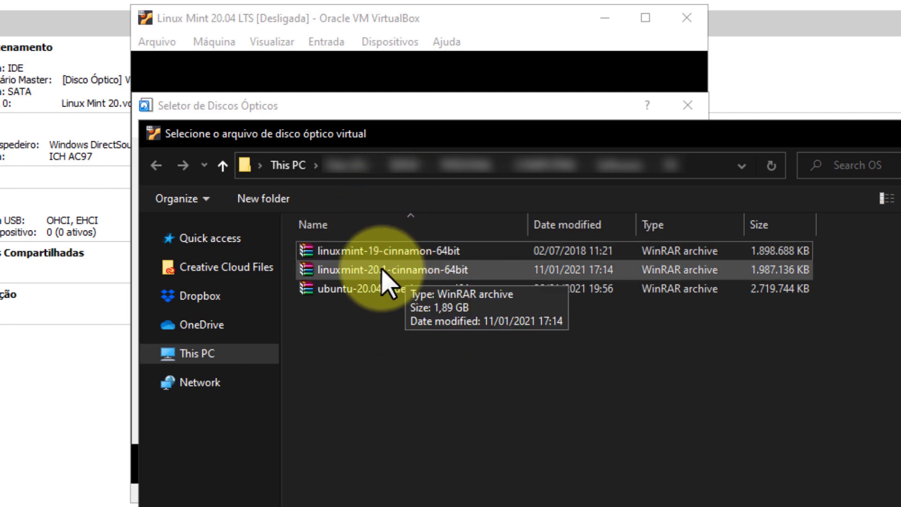
pyautogui.click(397, 269)
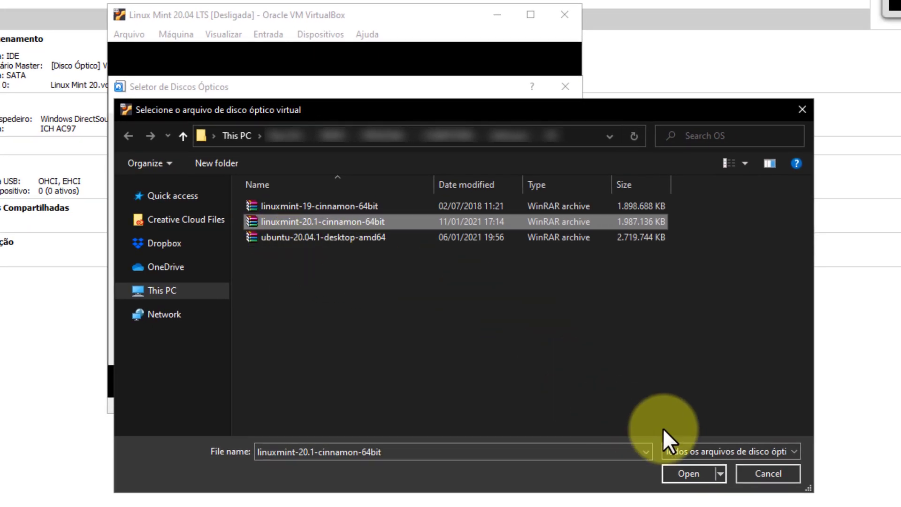
pyautogui.click(689, 473)
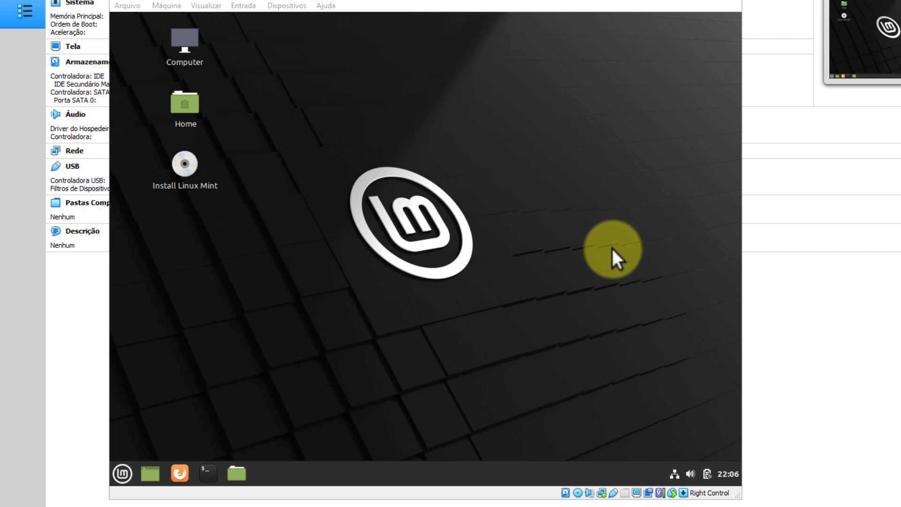
# Once the live desktop loads, open the Linux Mint application menu and close it again.
pyautogui.click(120, 473)
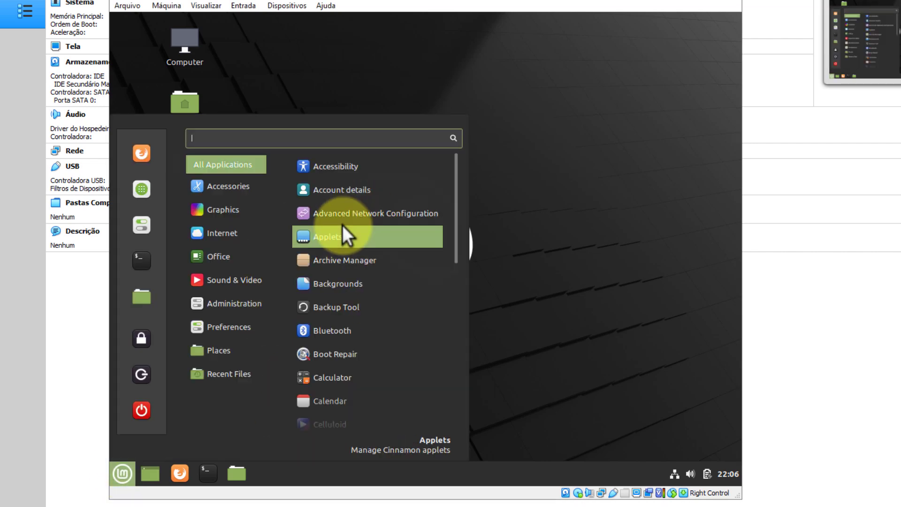
pyautogui.click(561, 159)
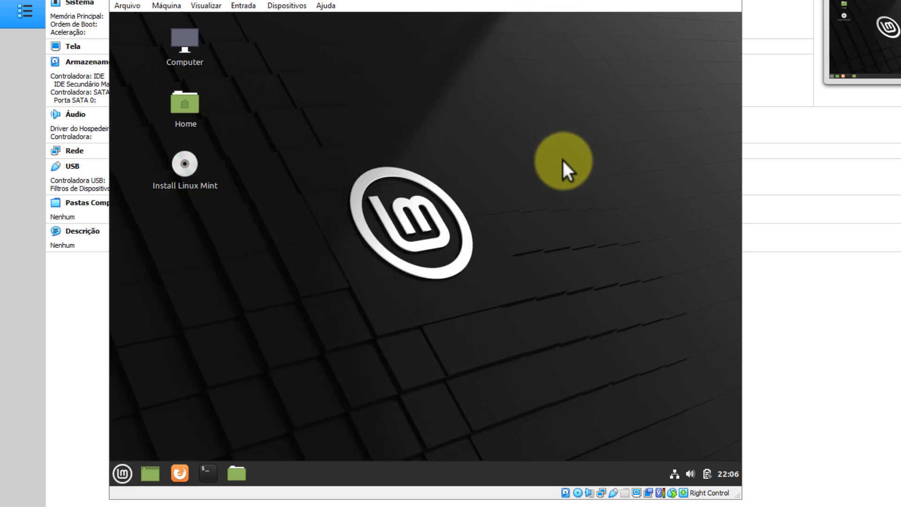
# Launch the Install Linux Mint launcher and choose Português do Brasil as the installer language.
pyautogui.doubleClick(188, 174)
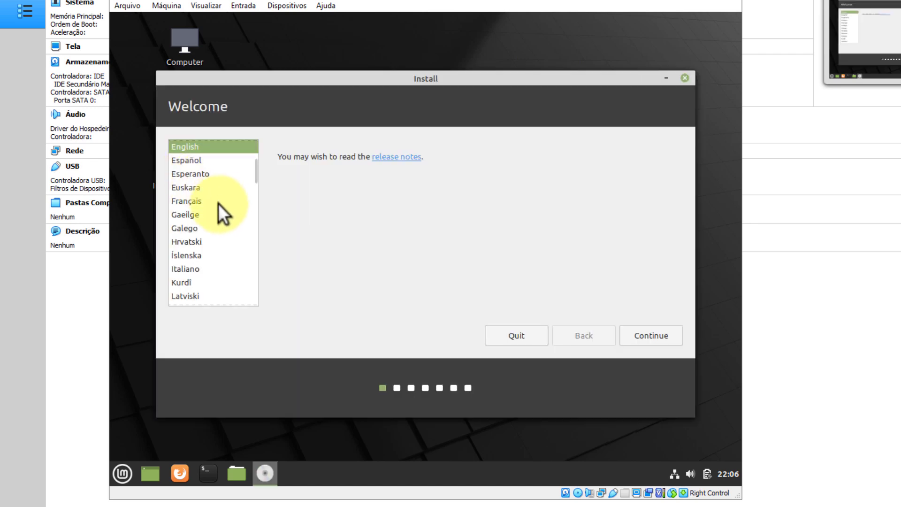
pyautogui.scroll(-5, 217, 208)
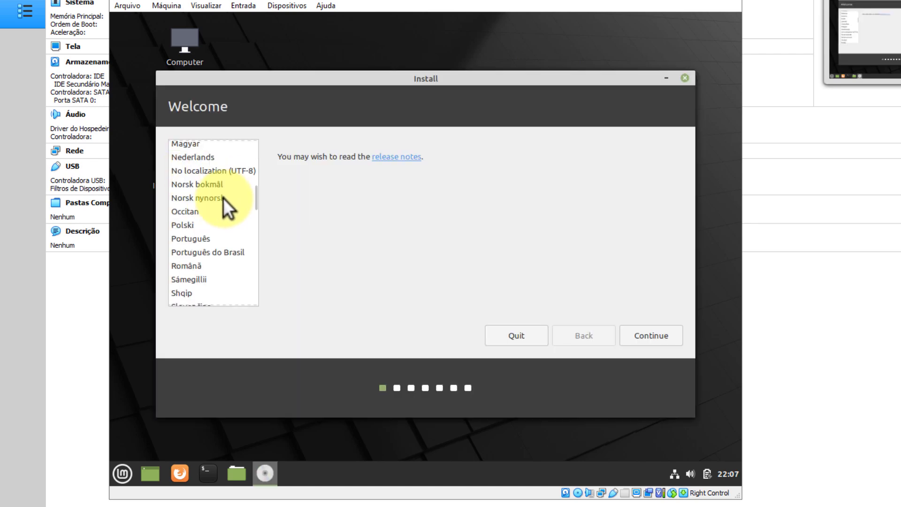
pyautogui.click(238, 252)
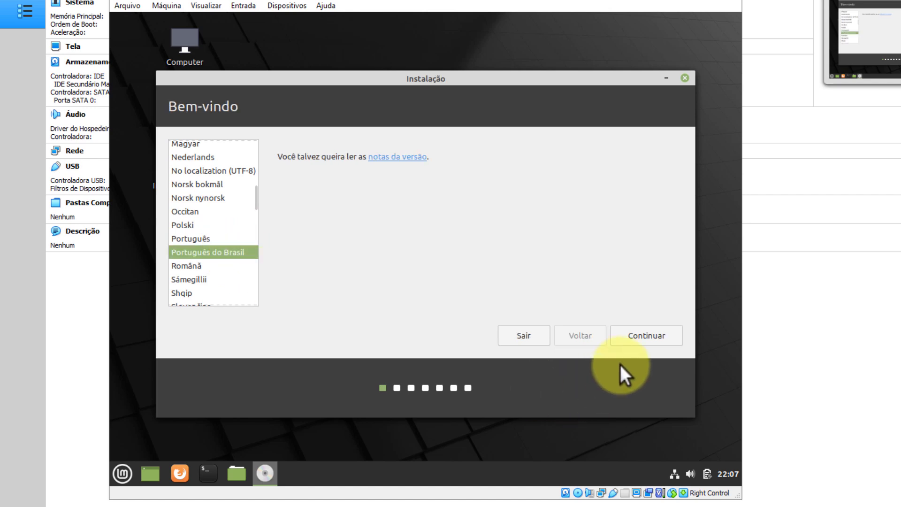
pyautogui.click(648, 339)
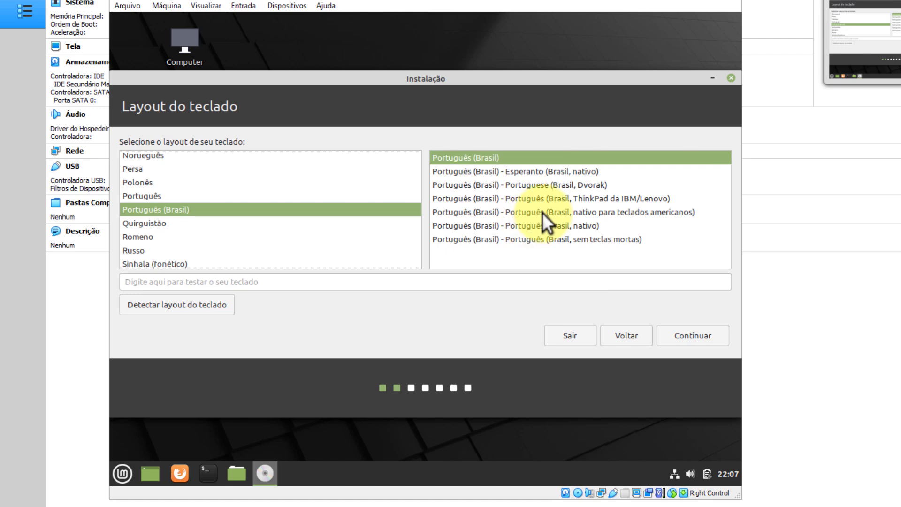
# Accept the Português (Brasil) keyboard layout and opt to install multimedia codecs.
pyautogui.click(695, 337)
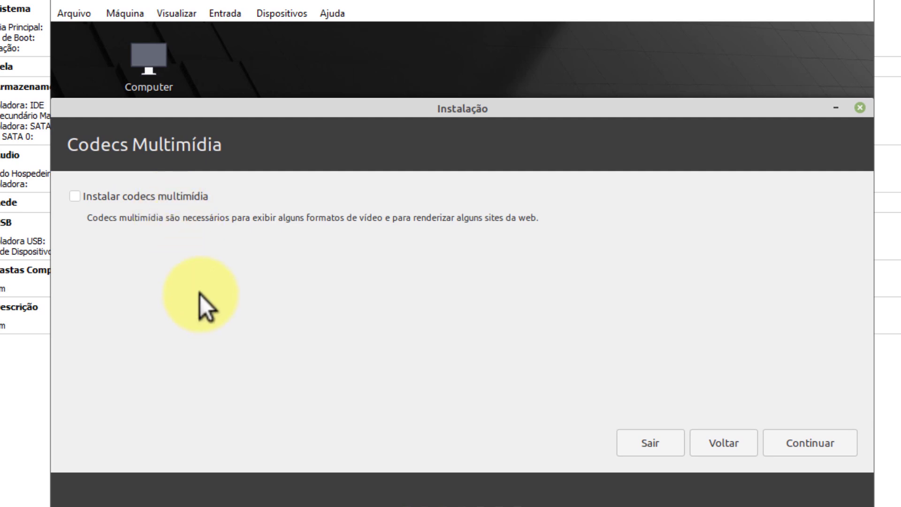
pyautogui.click(76, 197)
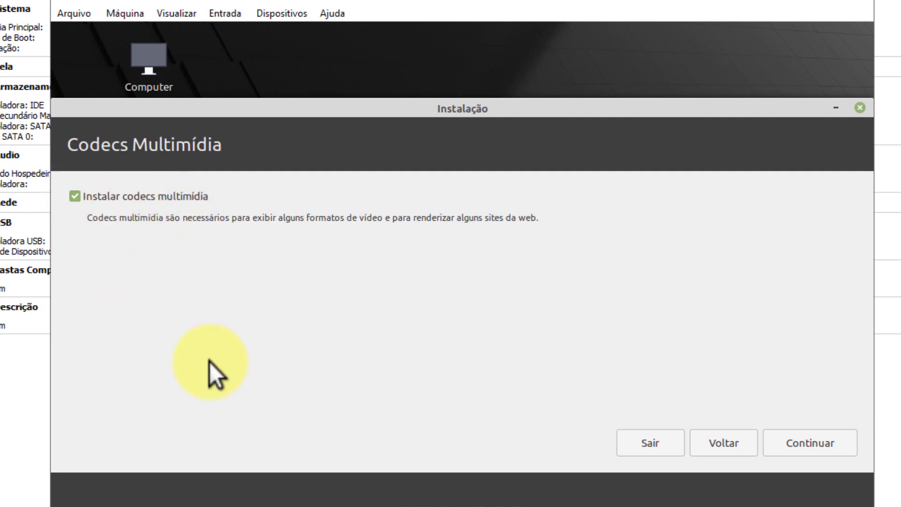
pyautogui.click(804, 442)
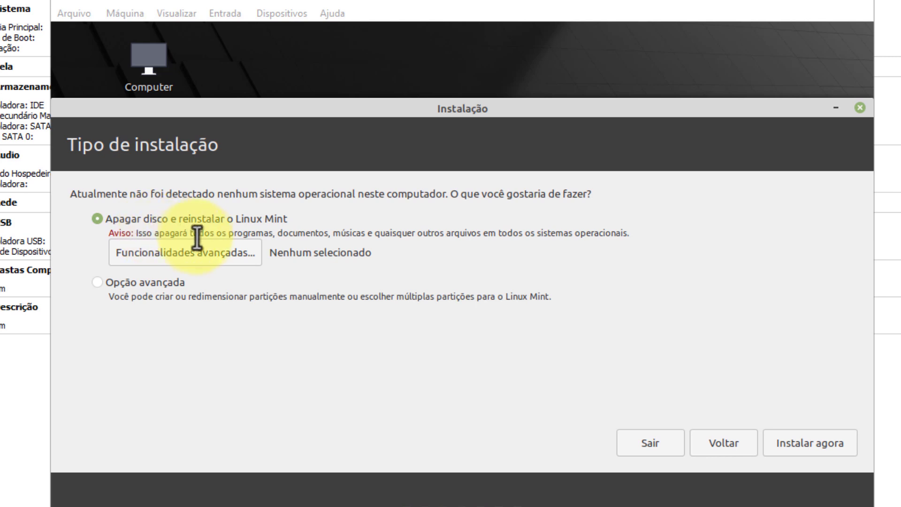
# Install by erasing the disk, confirm the partition changes, and accept Sao Paulo as the timezone.
pyautogui.click(225, 258)
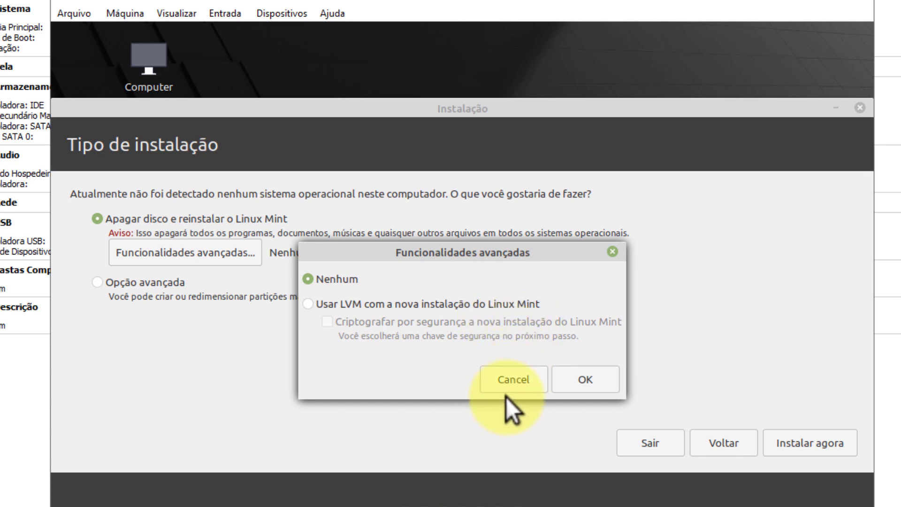
pyautogui.click(515, 380)
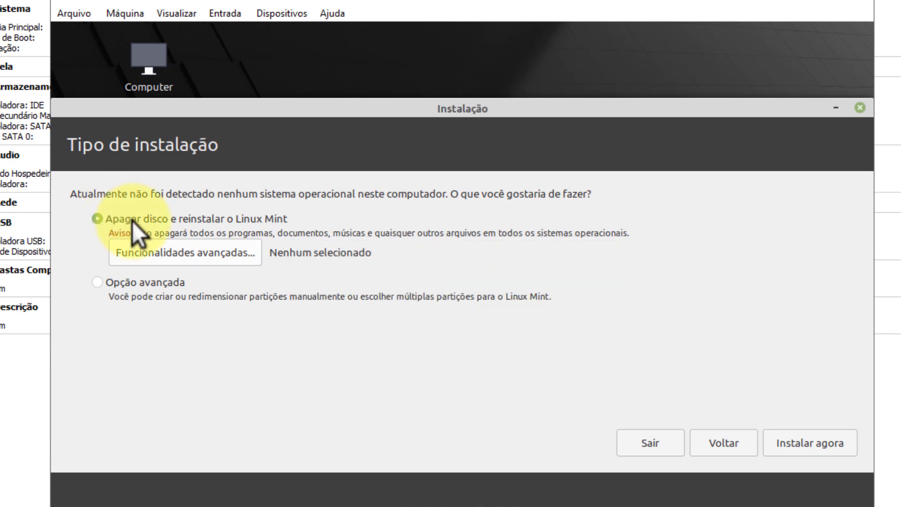
pyautogui.click(818, 449)
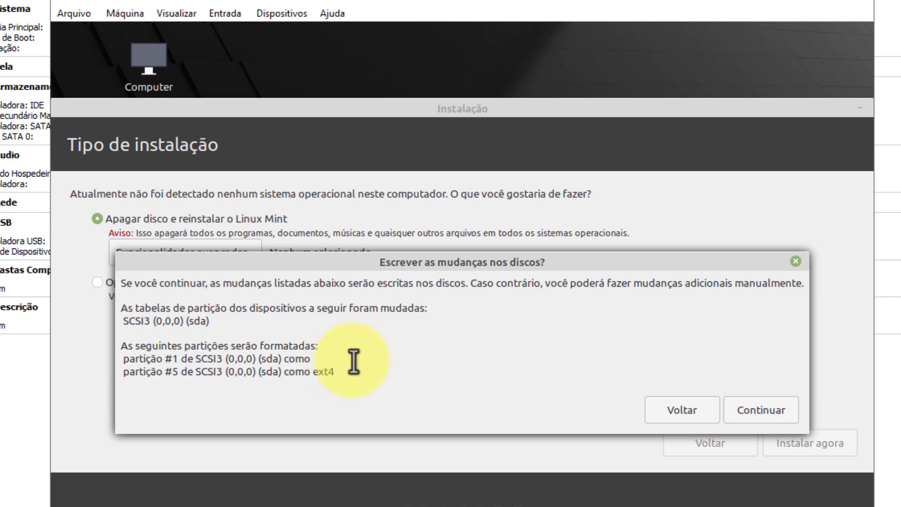
pyautogui.click(762, 410)
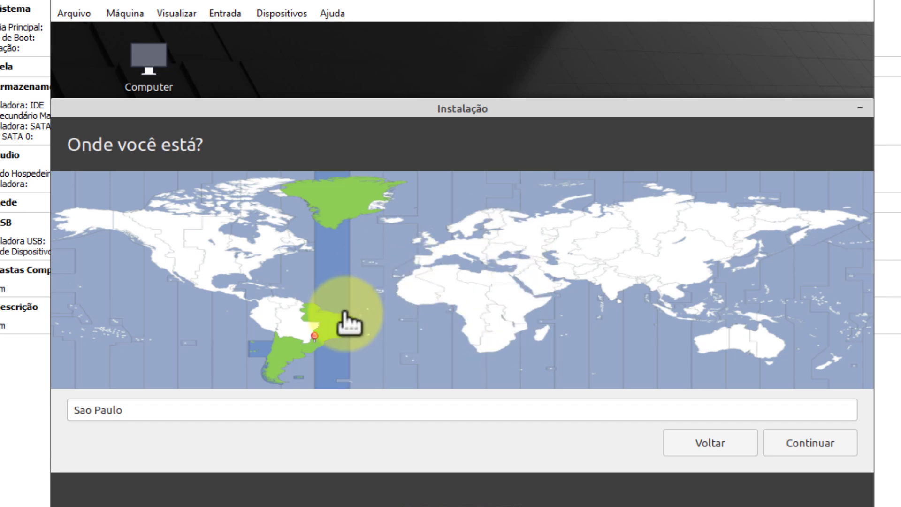
pyautogui.click(818, 447)
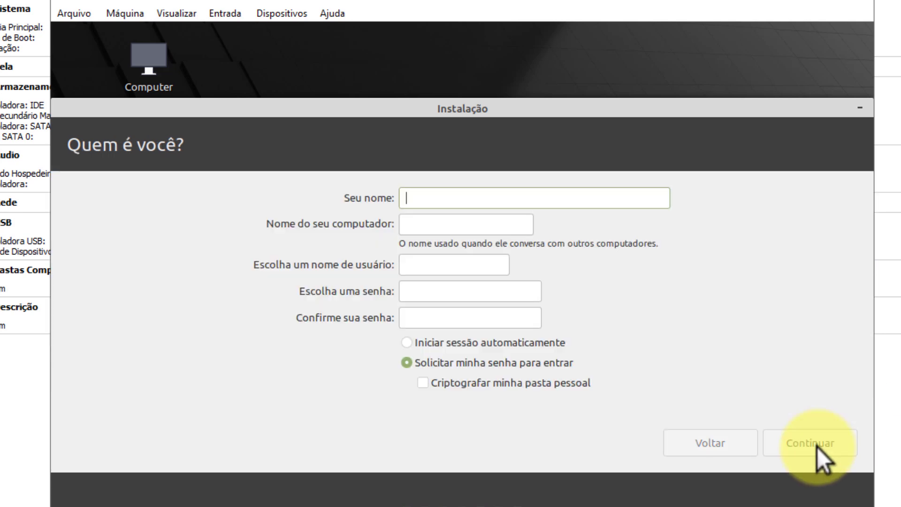
# Enter the account's full name and password twice, require password at login, leave home encryption off.
pyautogui.write('Me Ensina')
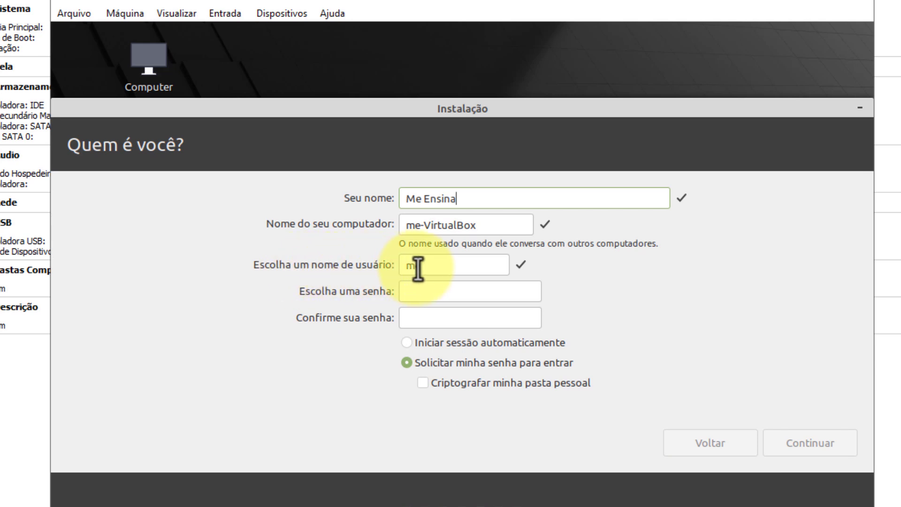
pyautogui.click(447, 295)
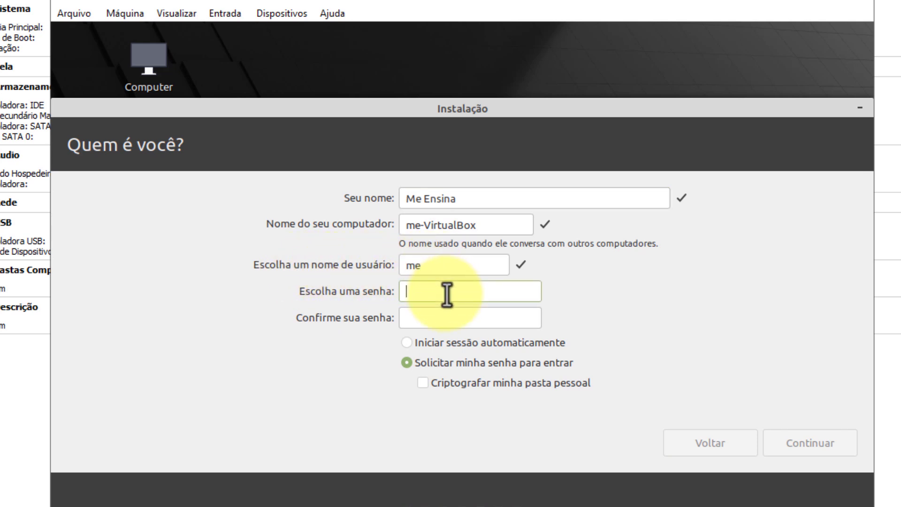
pyautogui.write('123456')
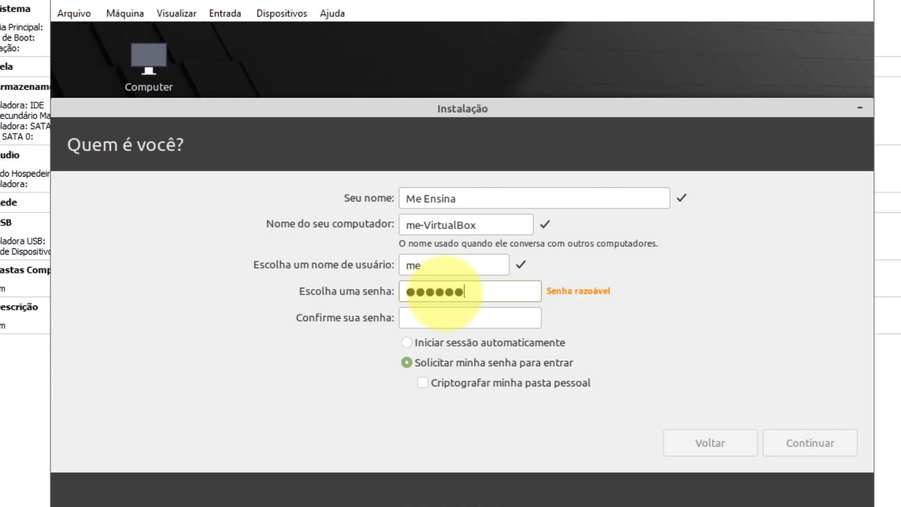
pyautogui.click(468, 321)
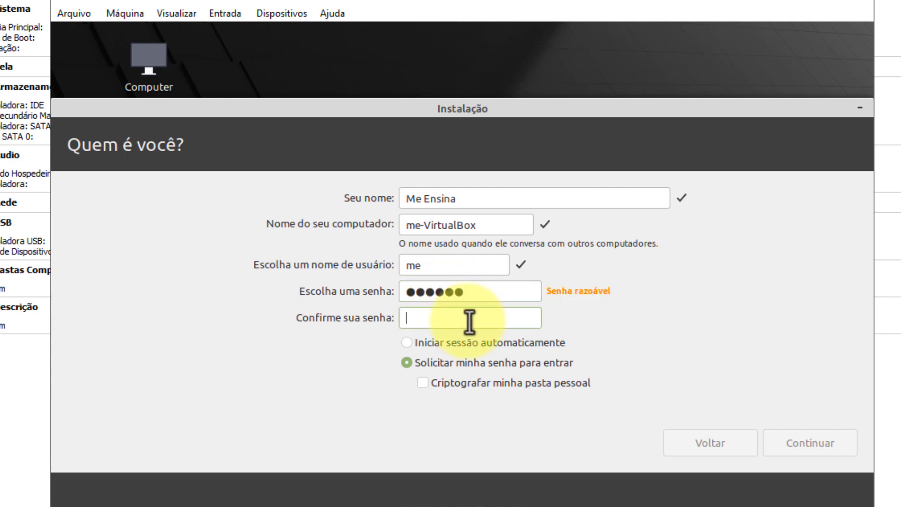
pyautogui.write('123456')
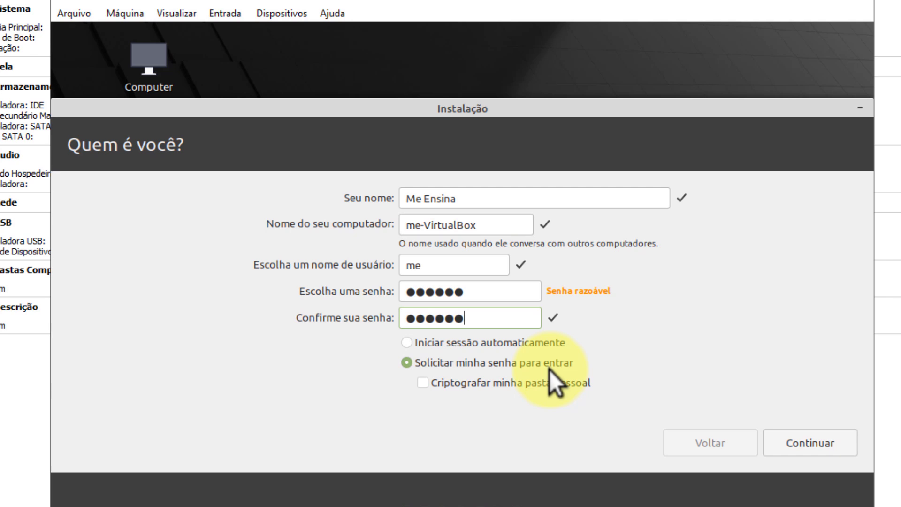
pyautogui.click(548, 369)
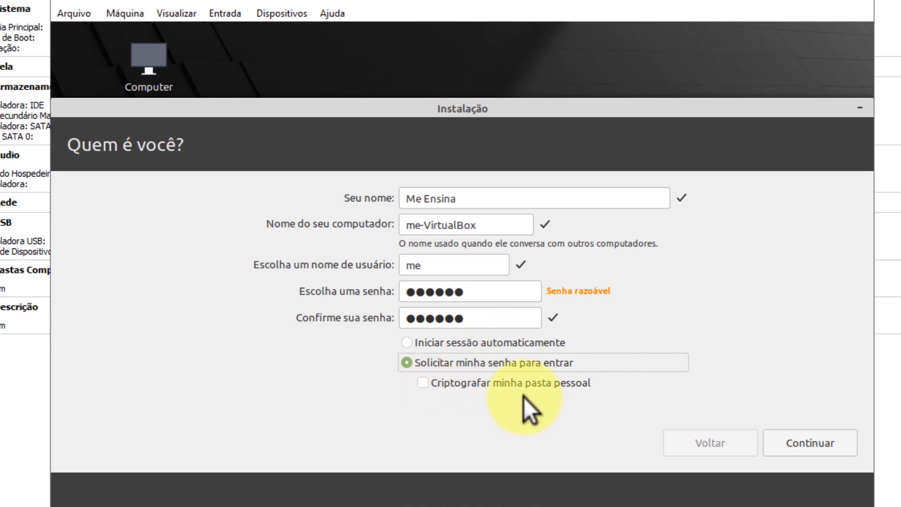
pyautogui.click(423, 383)
pyautogui.click(424, 384)
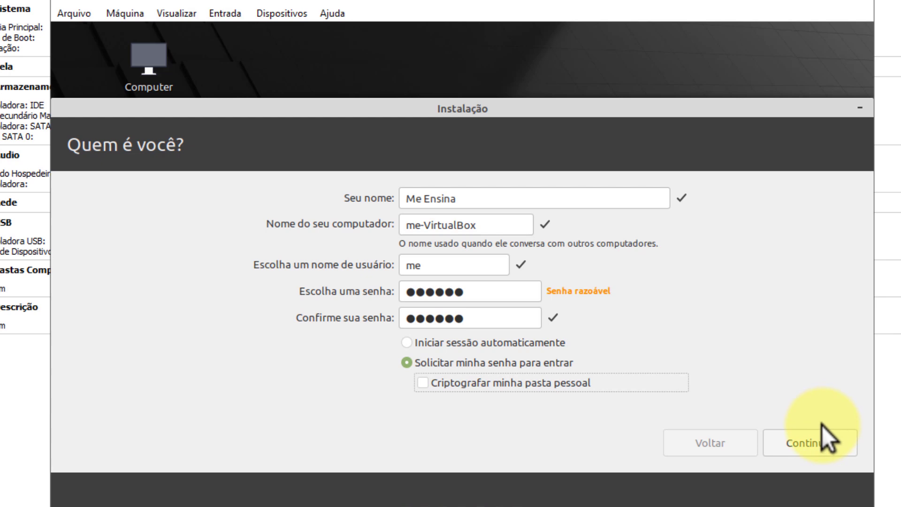
# Begin the installation and, once it completes, restart the VM to reach the login screen.
pyautogui.click(809, 447)
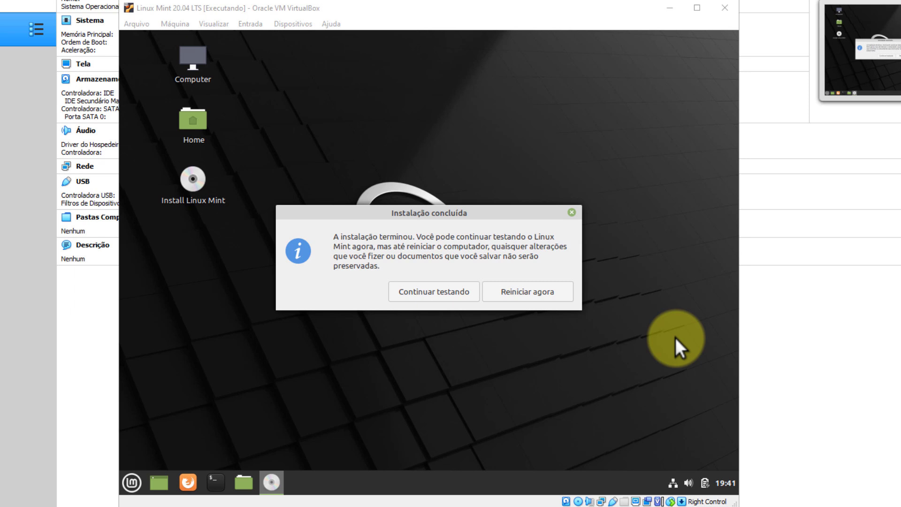
pyautogui.click(538, 294)
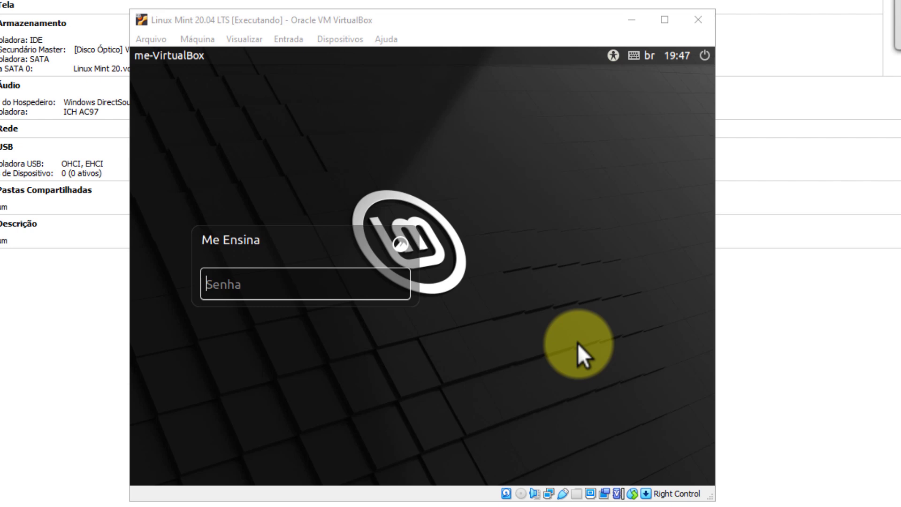
# Log in with the account password and maximize the VM window.
pyautogui.click(281, 283)
pyautogui.write('••••••')
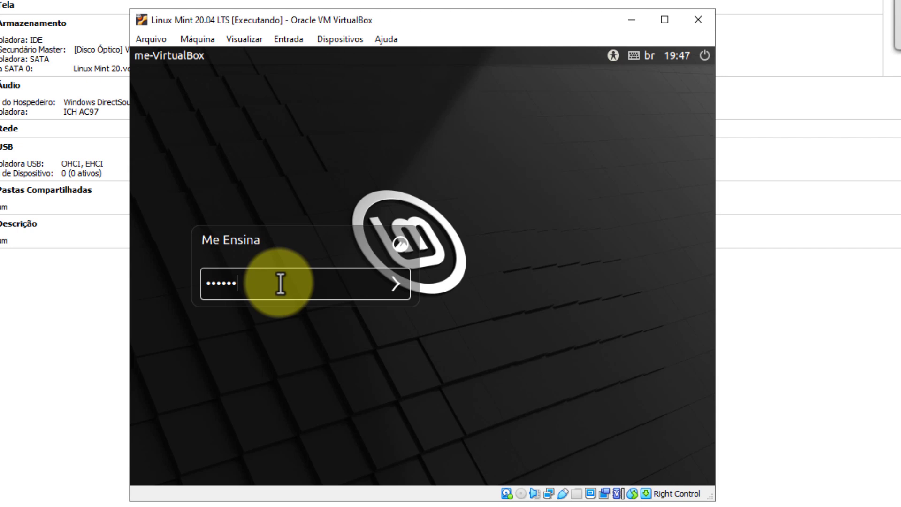
pyautogui.press('Return')
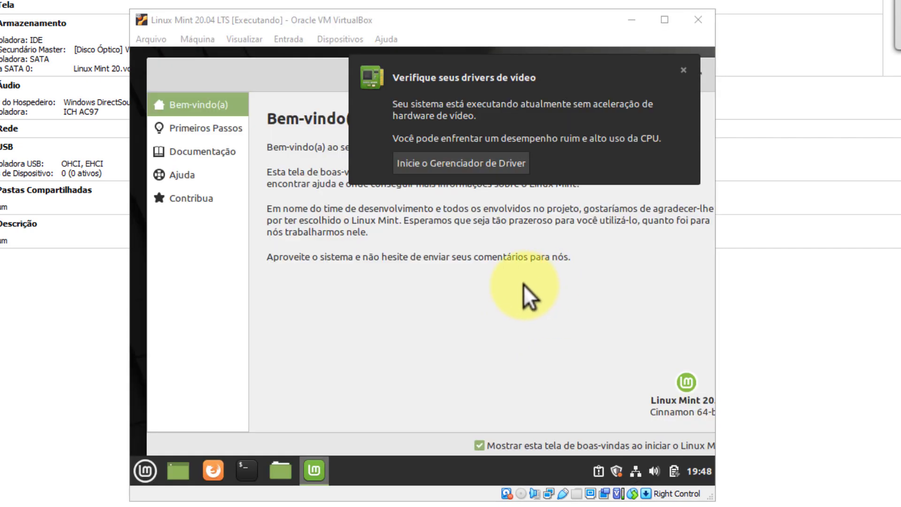
pyautogui.click(663, 17)
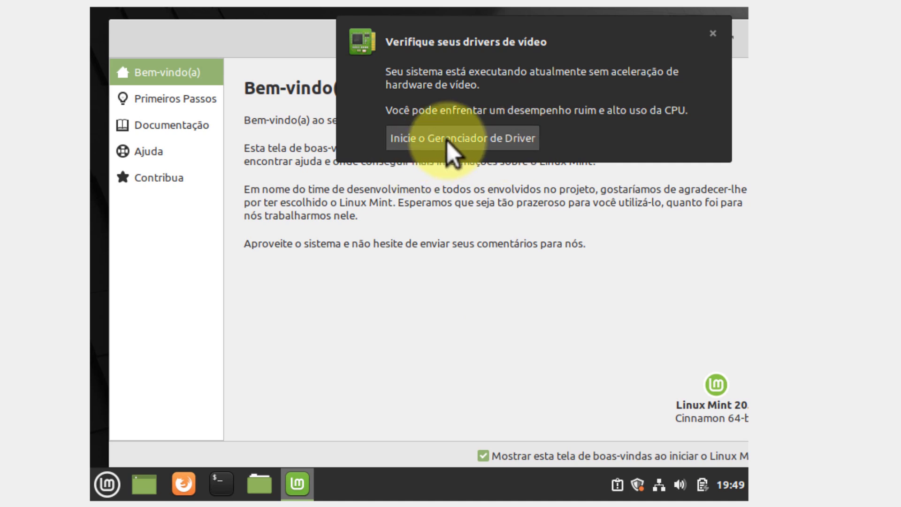
# Dismiss the video driver notice, disable the welcome screen at startup, and close Bem-vindo(a).
pyautogui.click(714, 35)
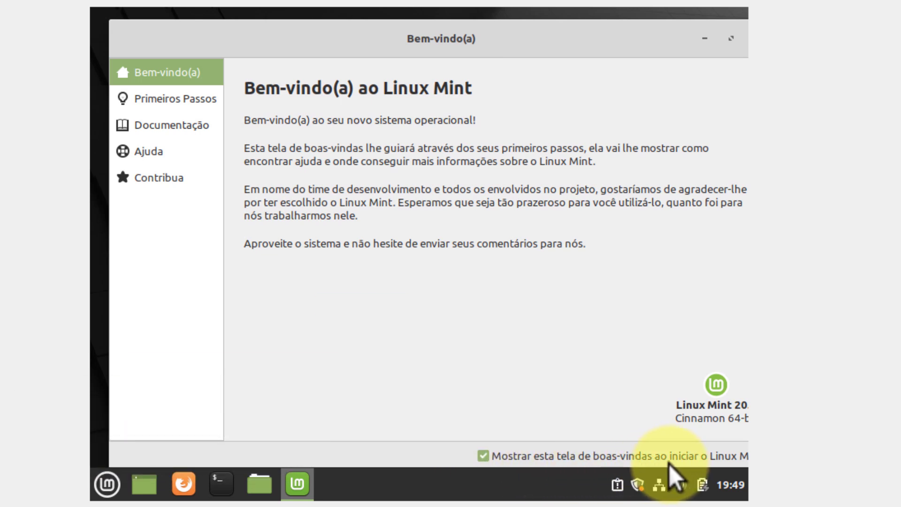
pyautogui.click(484, 456)
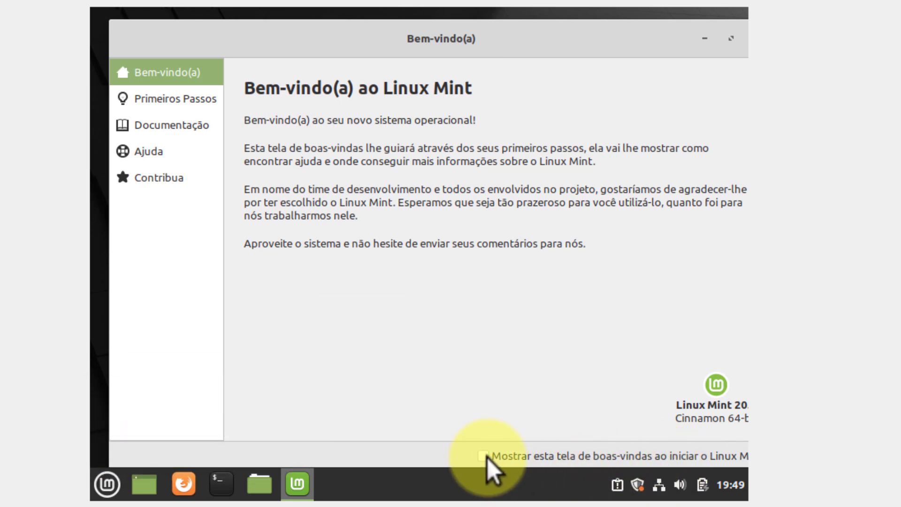
pyautogui.moveTo(571, 30); pyautogui.dragTo(444, 28)
pyautogui.click(633, 37)
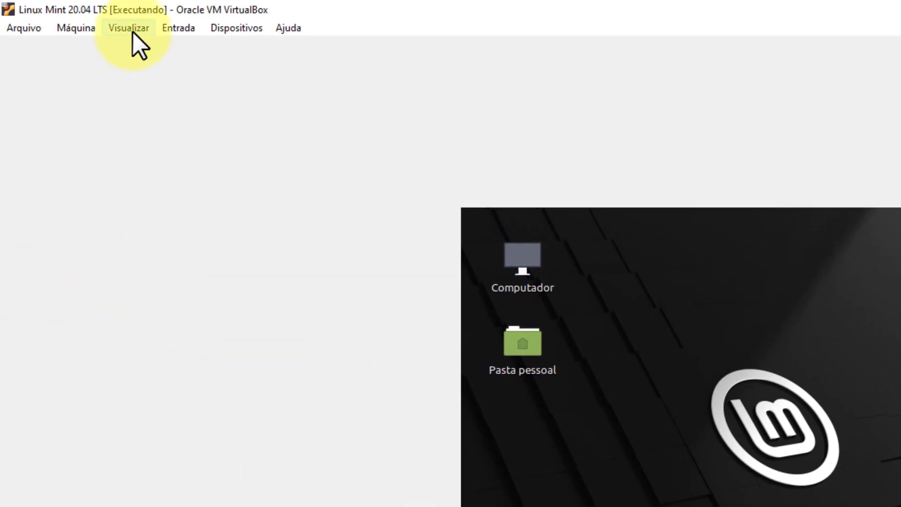
# Insert the Guest Additions CD image (VBox_GAs_6.1.16) into the guest from the Dispositivos menu.
pyautogui.click(131, 29)
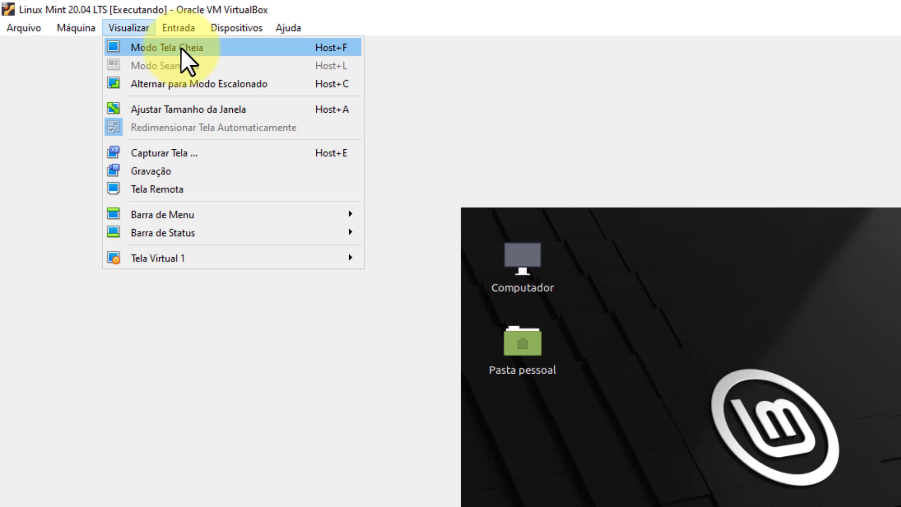
pyautogui.click(892, 282)
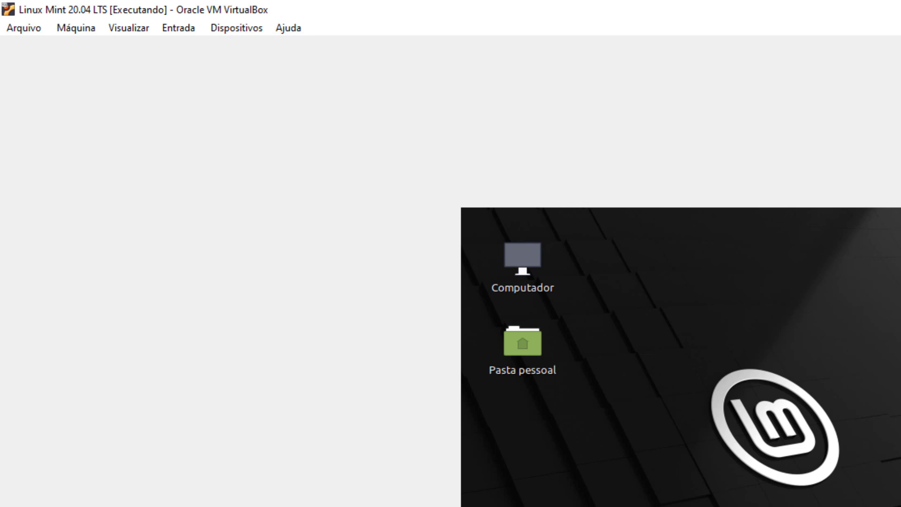
pyautogui.click(243, 28)
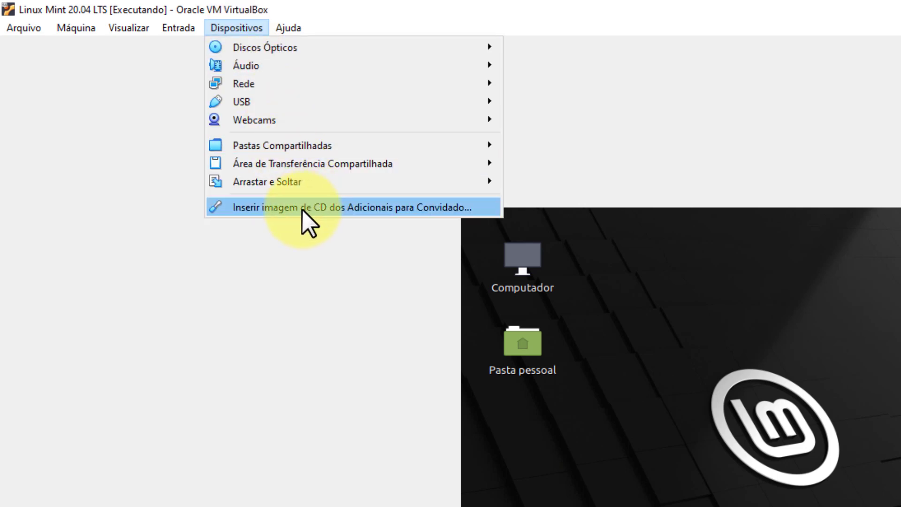
pyautogui.click(360, 210)
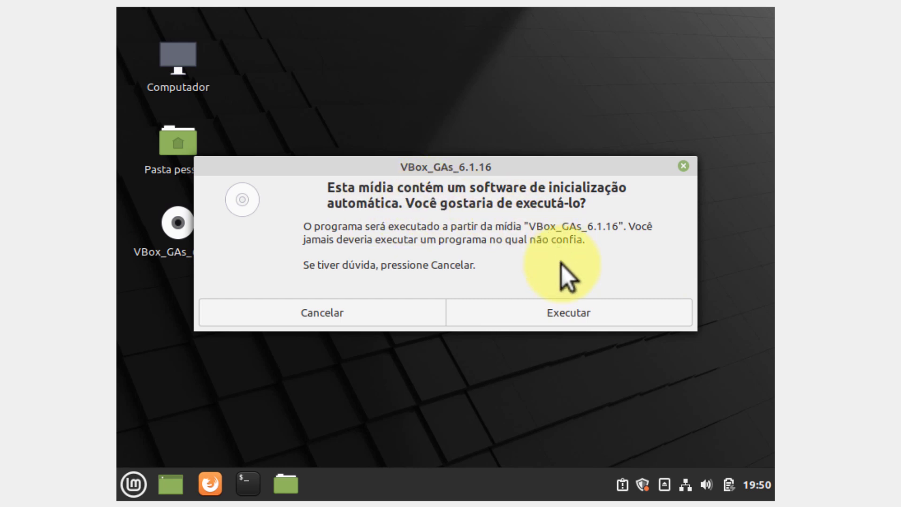
# Run the Guest Additions autorun, authenticate with the user's password, and close the finished installer terminal.
pyautogui.click(574, 316)
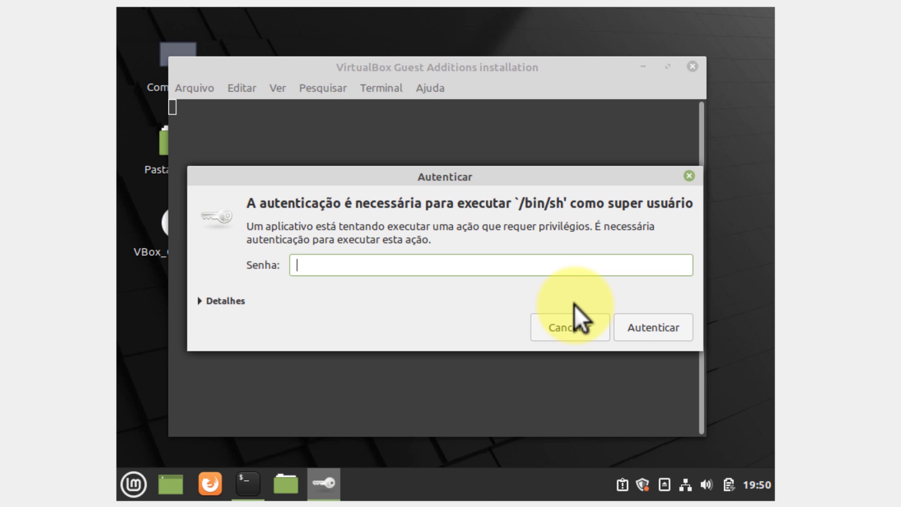
pyautogui.write('••••••')
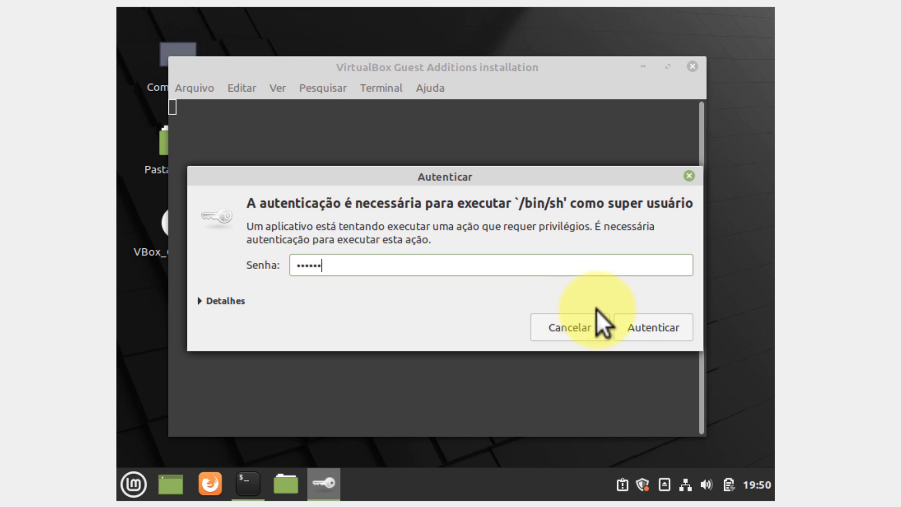
pyautogui.click(657, 328)
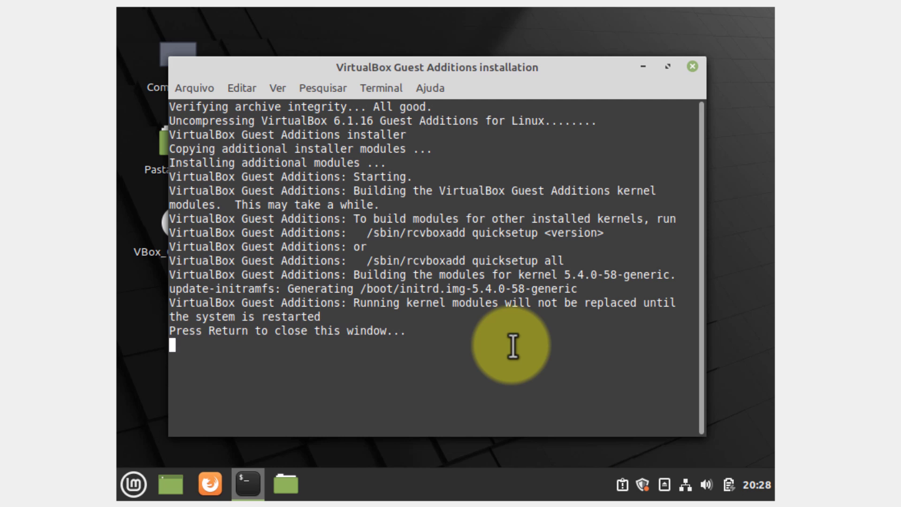
pyautogui.press('Return')
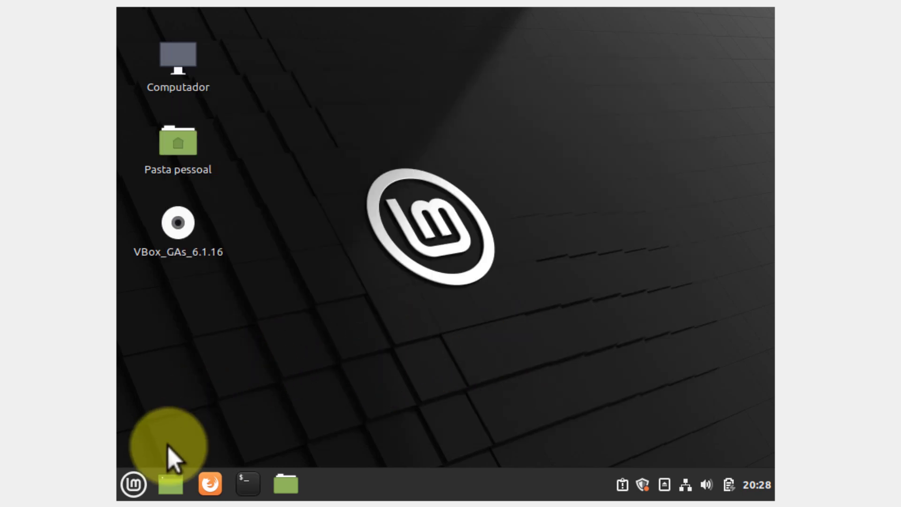
# Restart the Mint guest with Reiniciar from the menu's power options, then log back in with the account password.
pyautogui.click(133, 486)
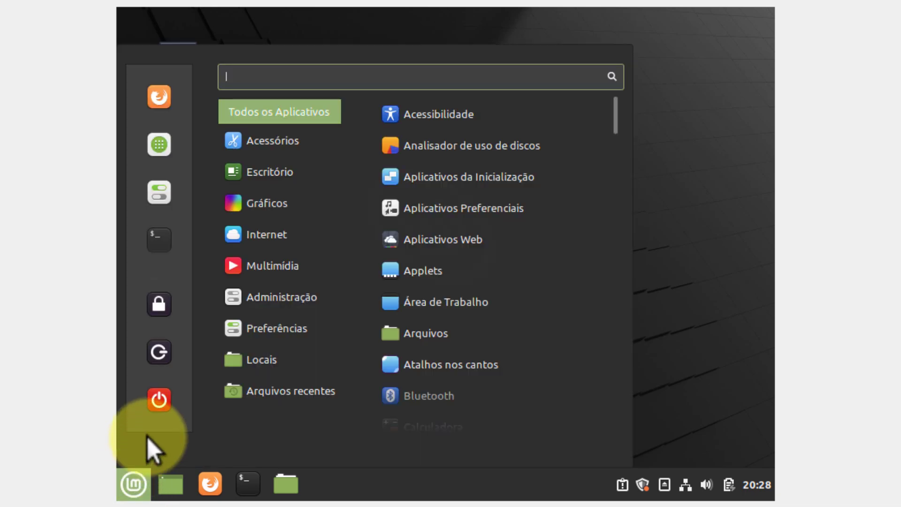
pyautogui.click(162, 404)
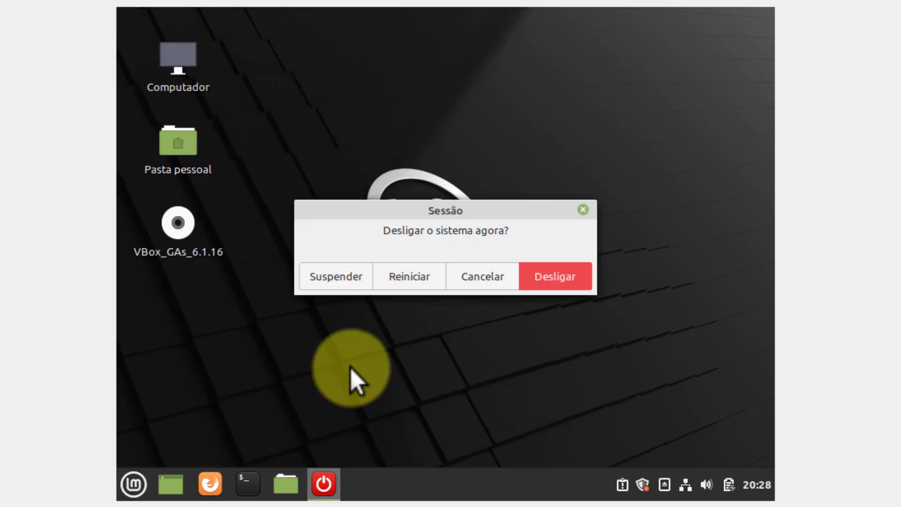
pyautogui.click(410, 280)
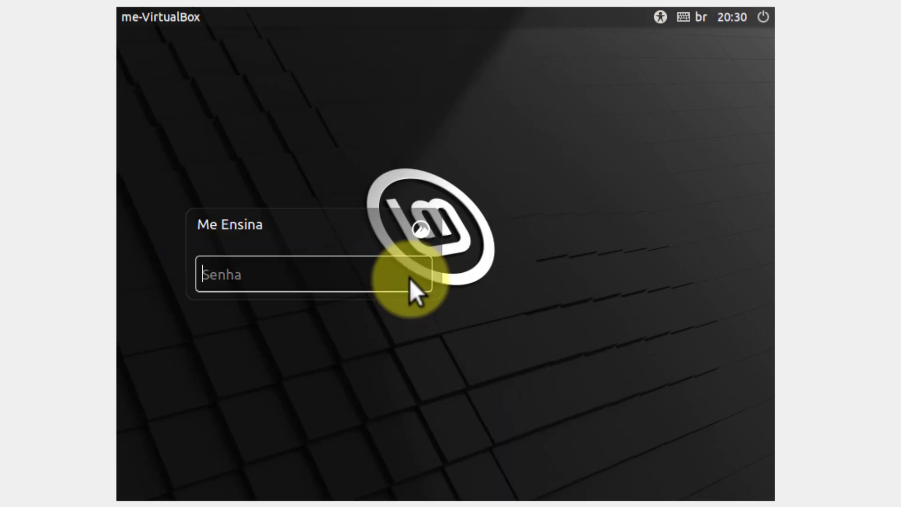
pyautogui.write('••••••')
pyautogui.press('Return')
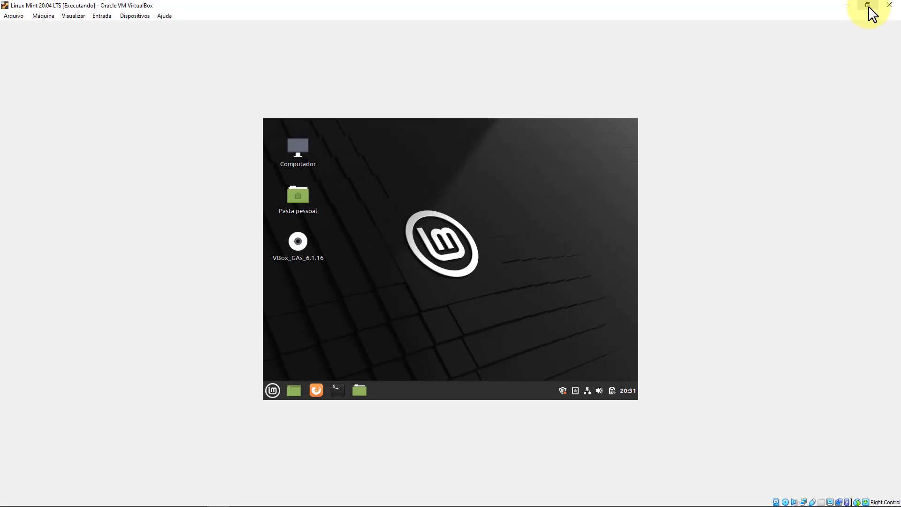
# Restore and re-maximize the VM window twice to confirm the Mint desktop resizes to fill it.
pyautogui.click(868, 5)
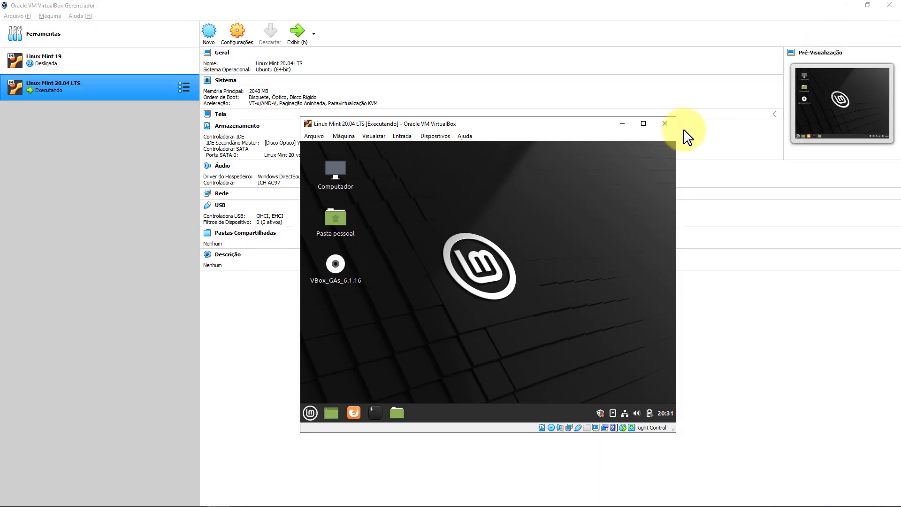
pyautogui.click(642, 123)
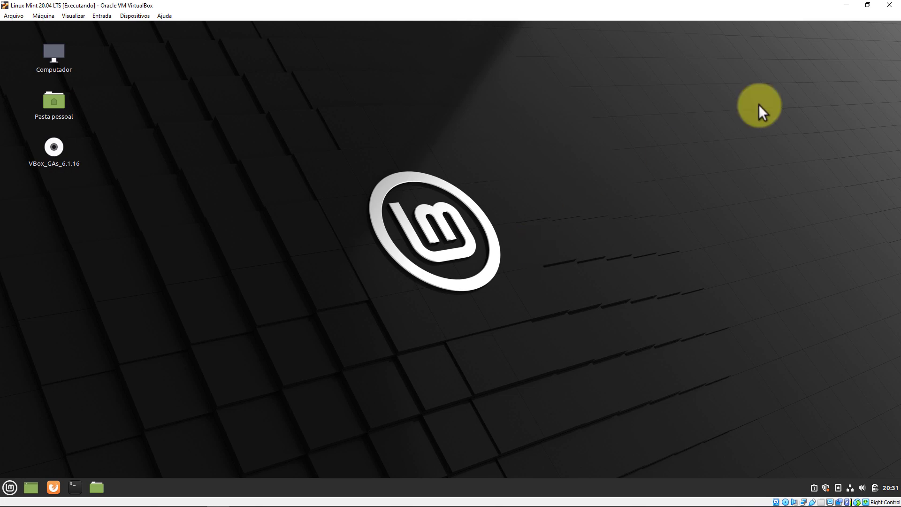
pyautogui.click(868, 5)
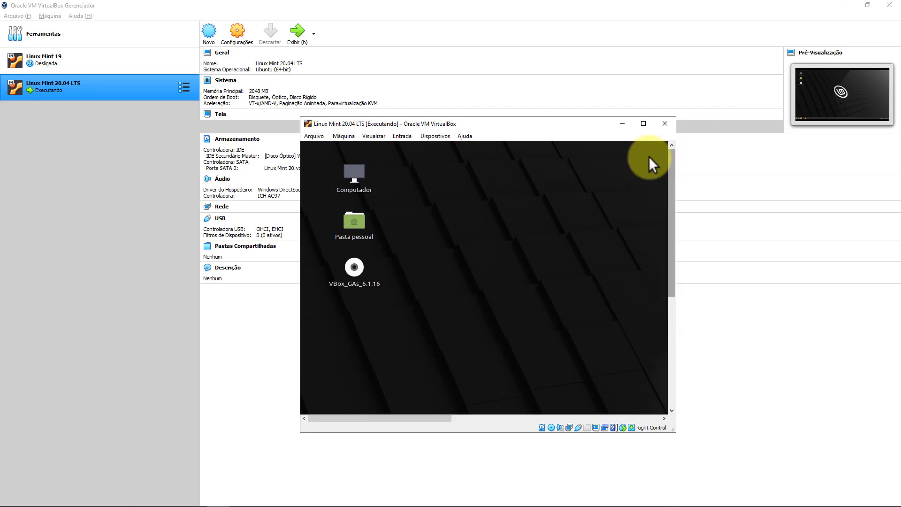
pyautogui.click(643, 124)
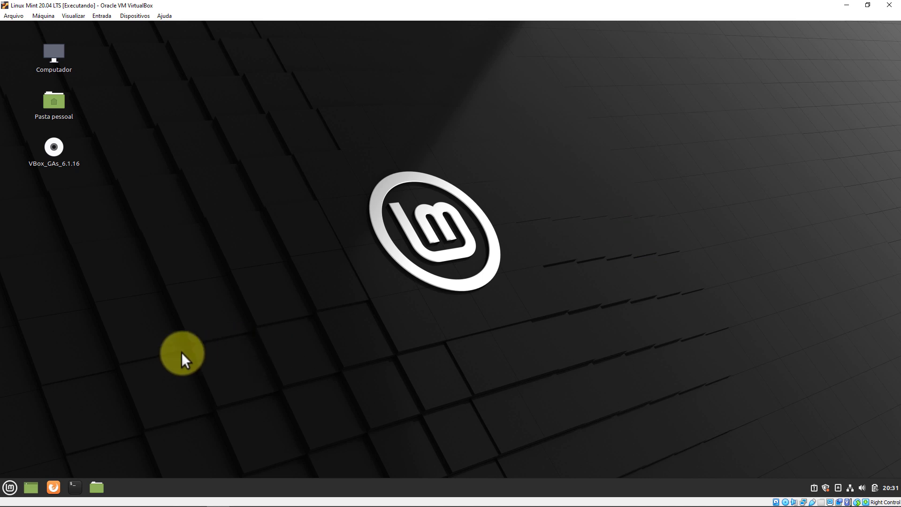
pyautogui.click(11, 487)
pyautogui.click(522, 316)
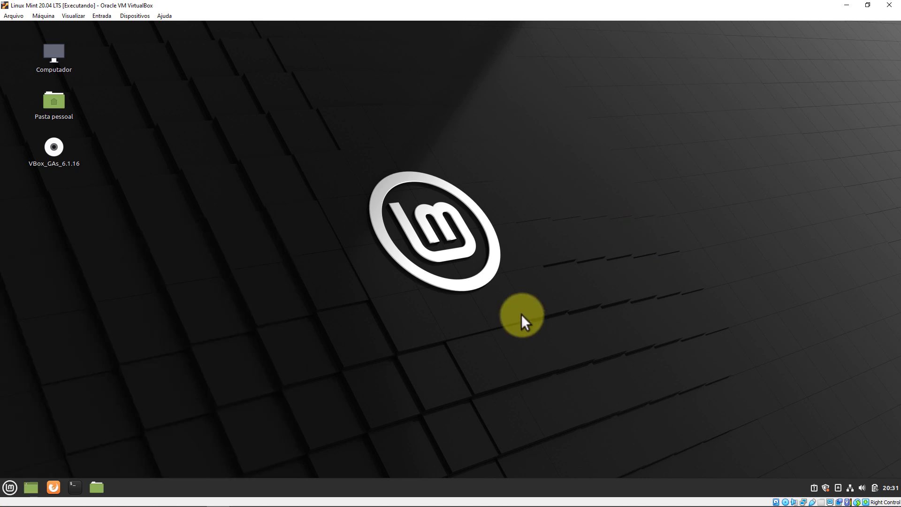